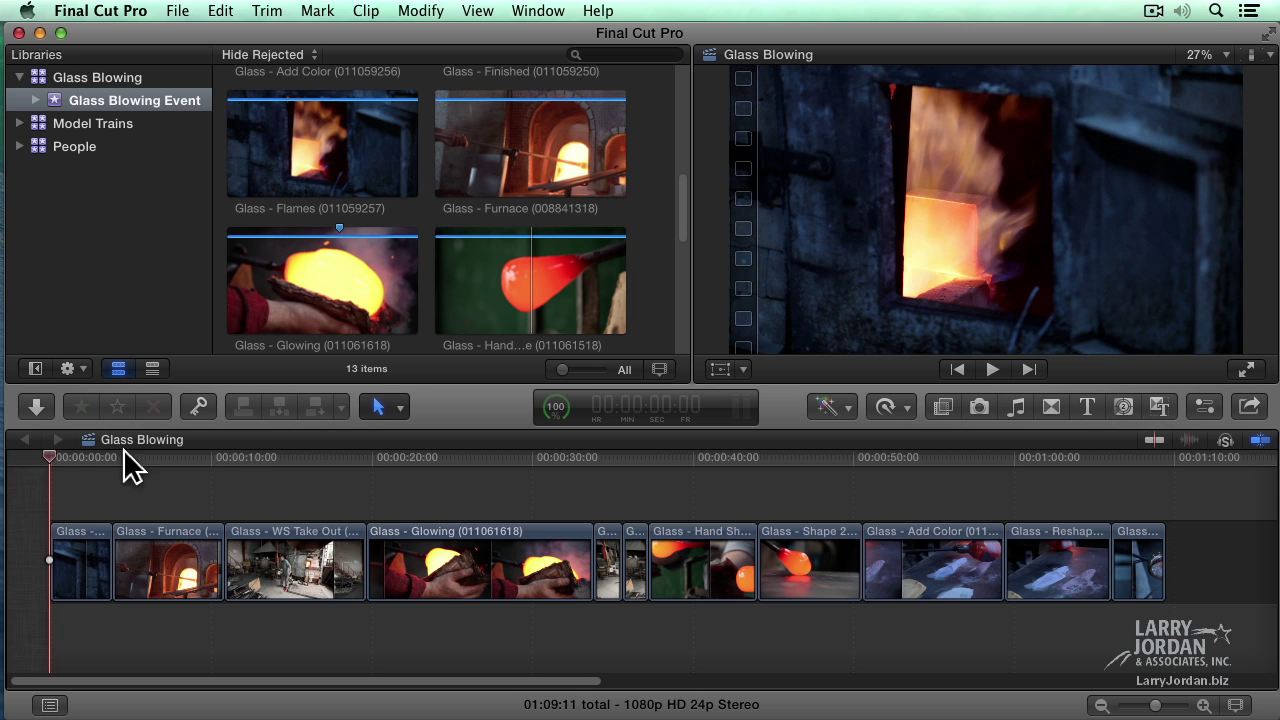
Turn off timeline snapping and move the playhead to 19:00, near the end of the WS Take Out clip
left_click(350, 458)
left_click_drag(352, 460, 402, 458)
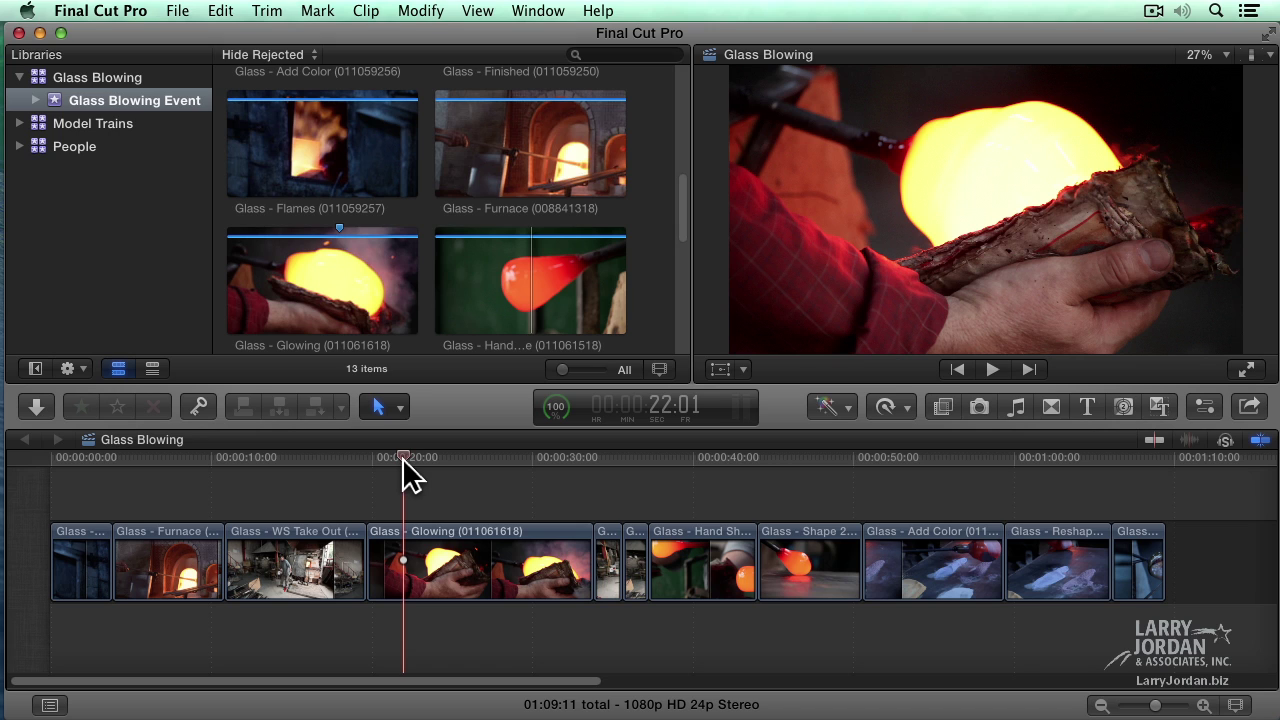
left_click(1260, 441)
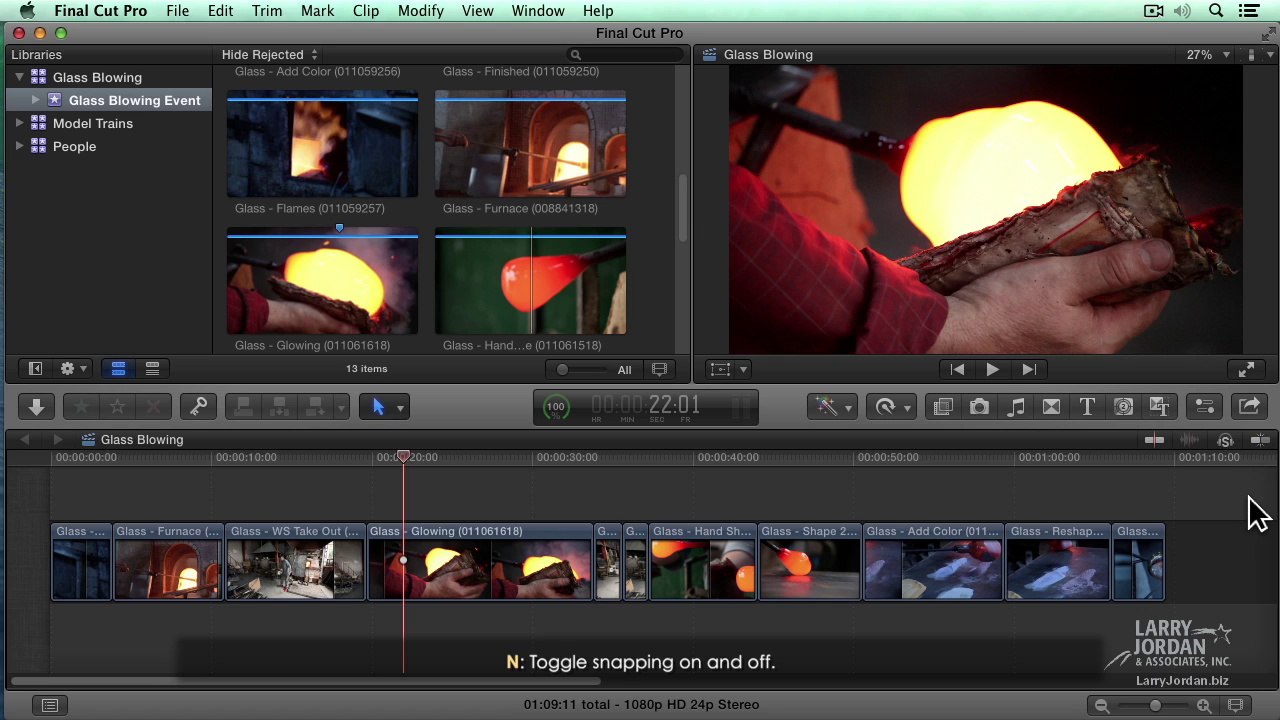
left_click(1260, 441)
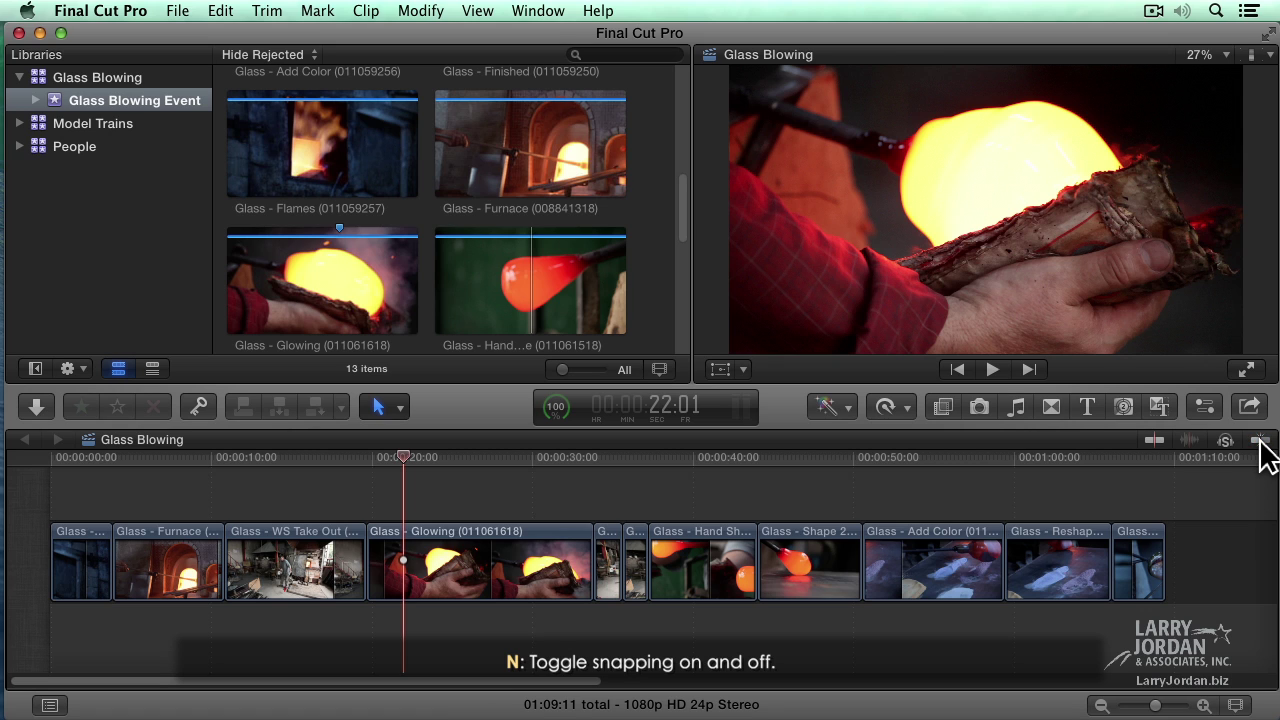
left_click(1260, 441)
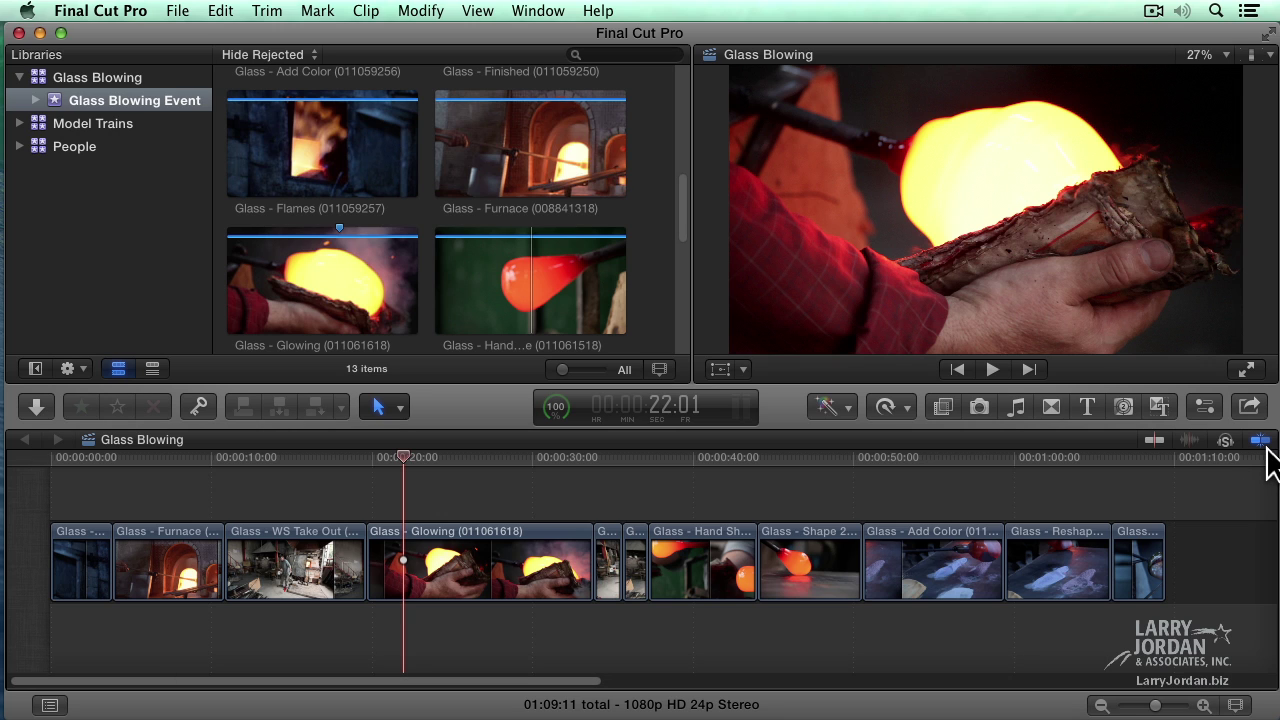
left_click(1262, 442)
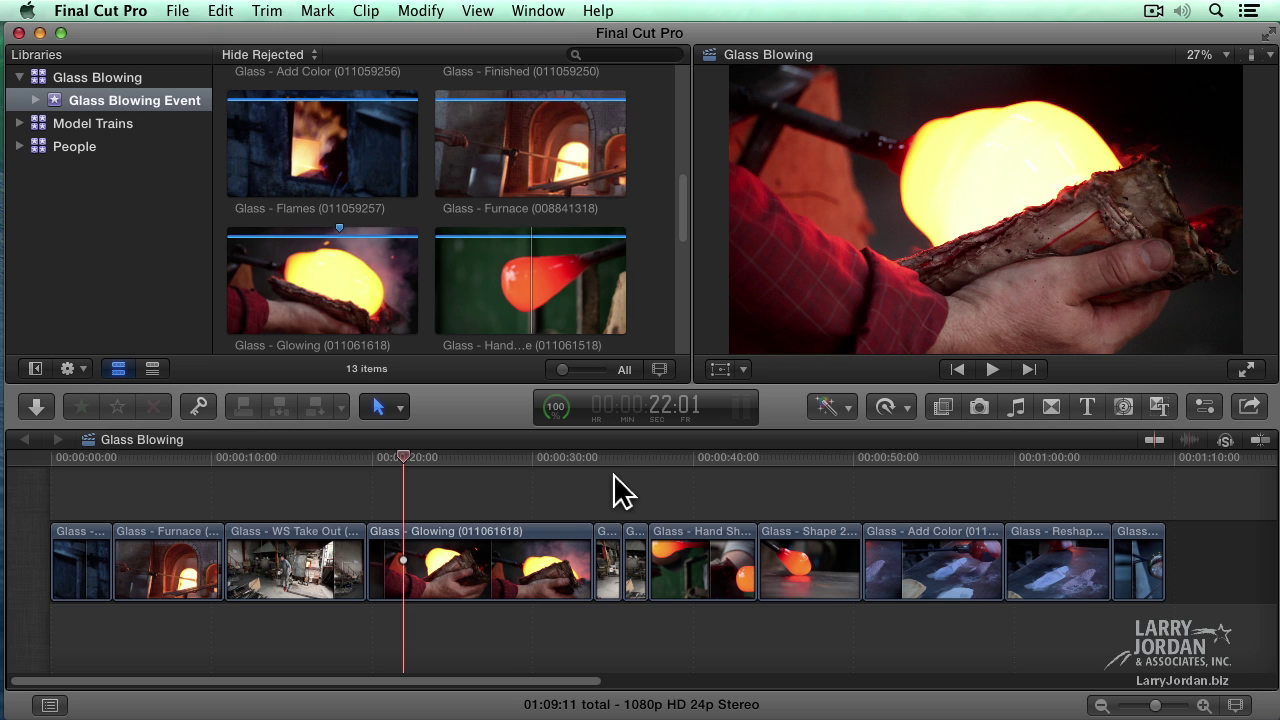
left_click_drag(405, 462, 353, 455)
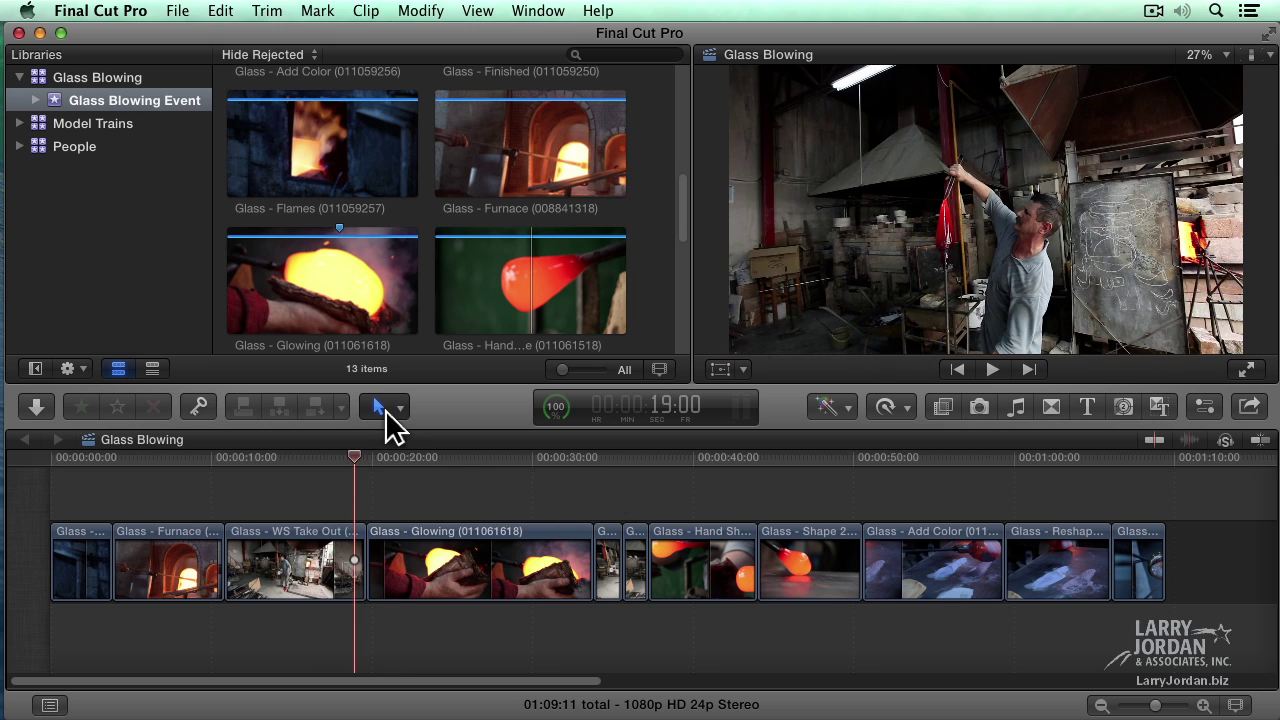
Split the Glowing clip with the Blade tool at about 30 seconds and return to the Select tool
left_click(399, 407)
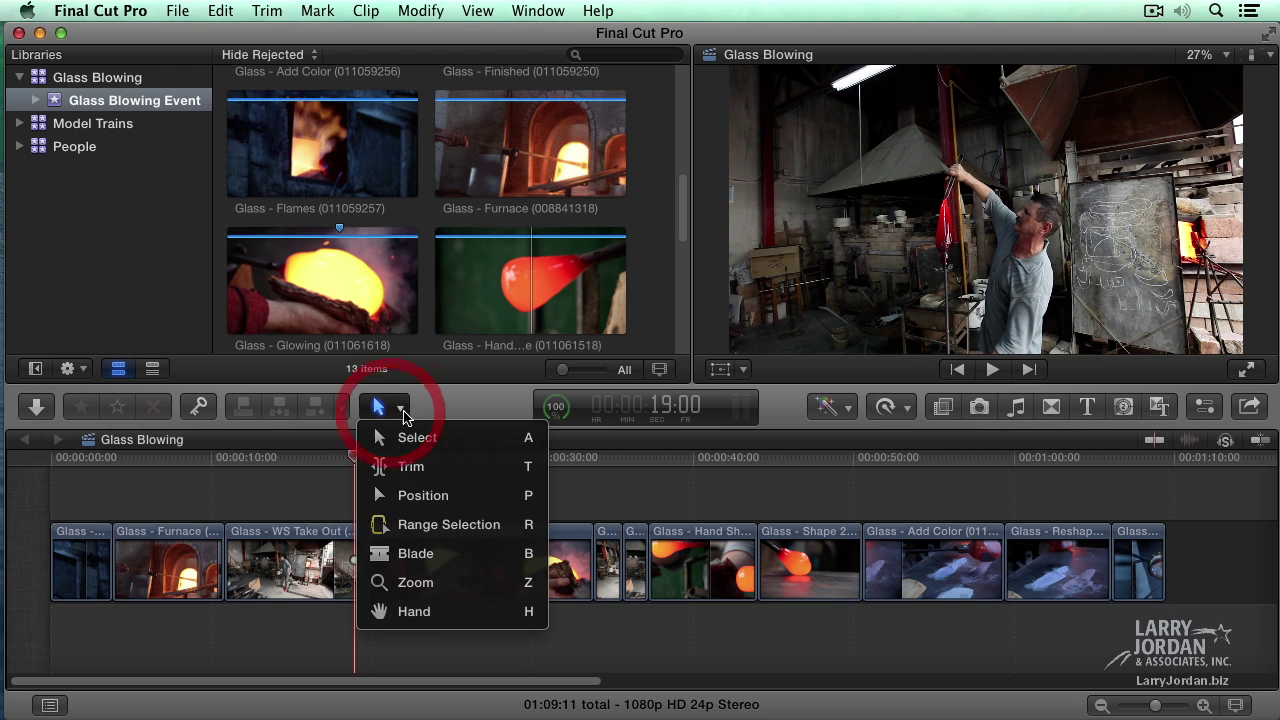
left_click(446, 560)
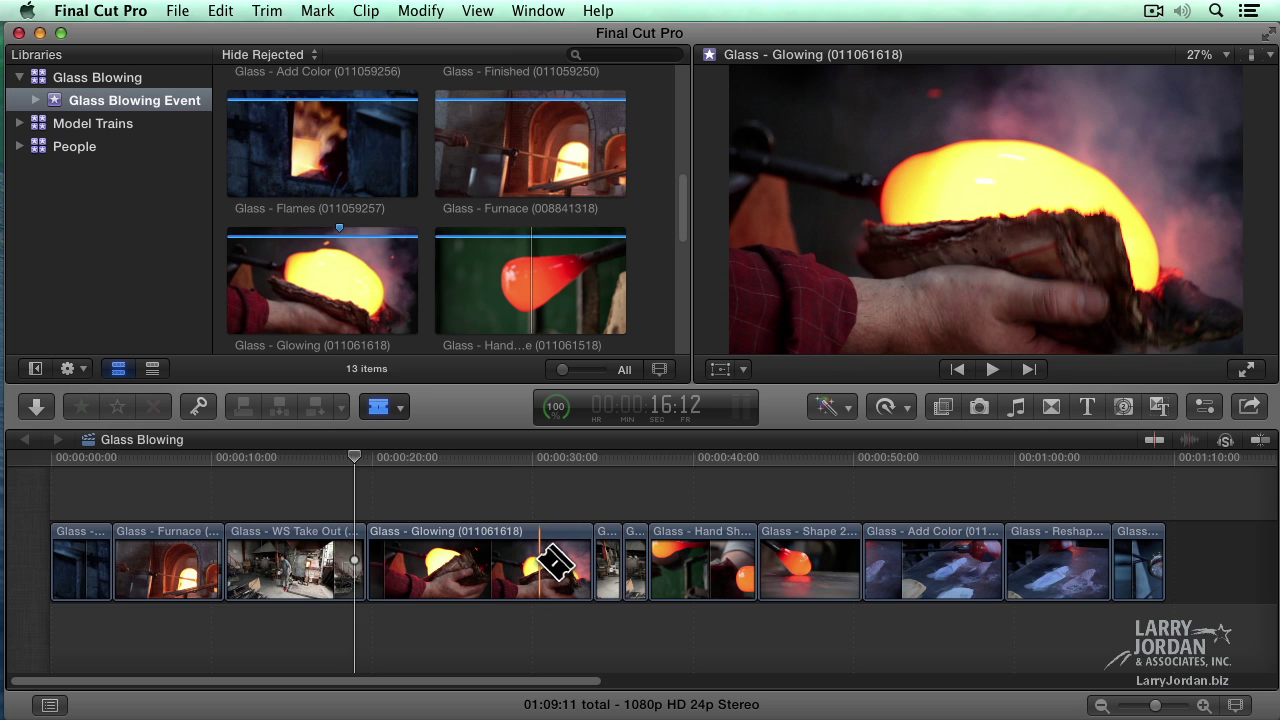
left_click(541, 565)
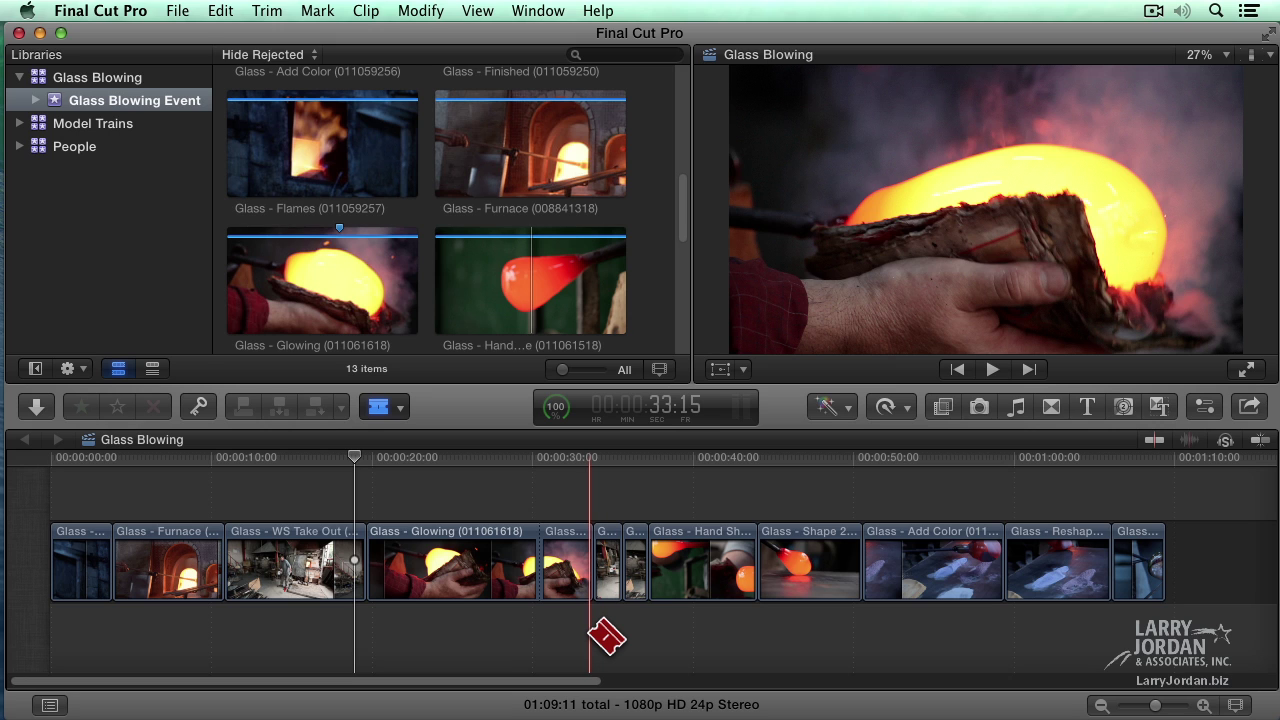
key("a")
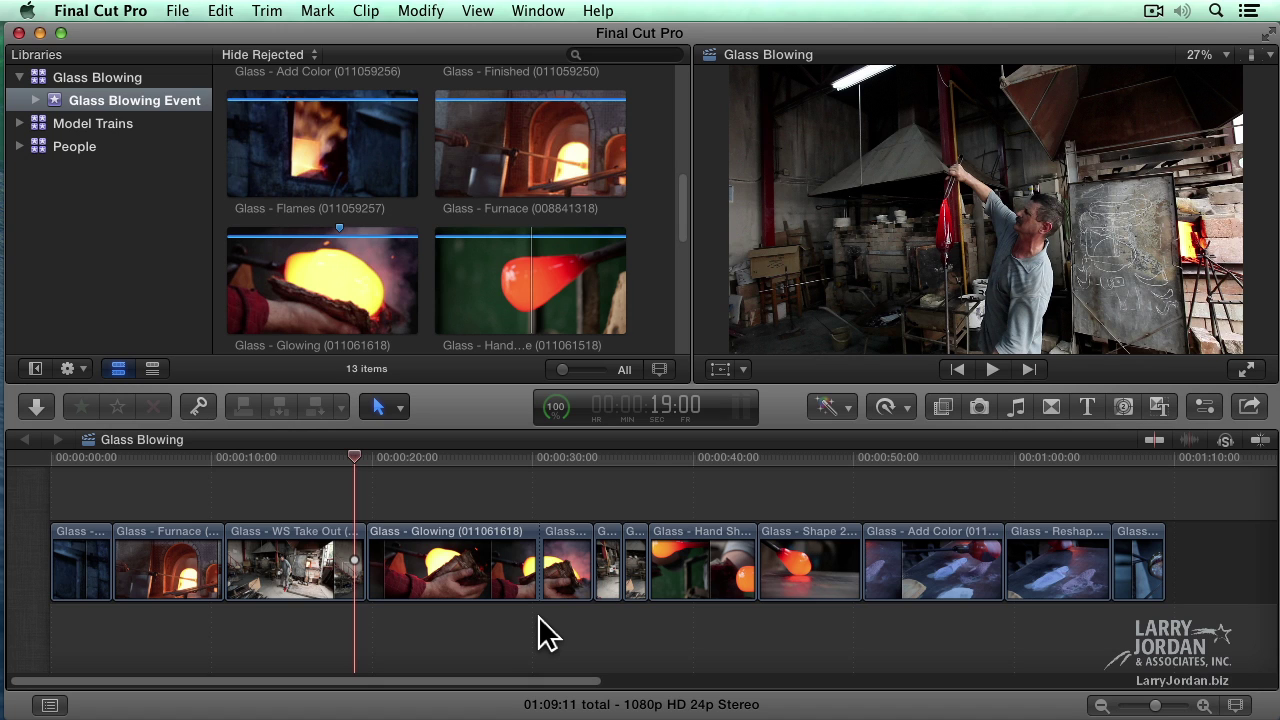
Select the two Glowing segments on either side of the cut and join them back into one clip
left_click(388, 408)
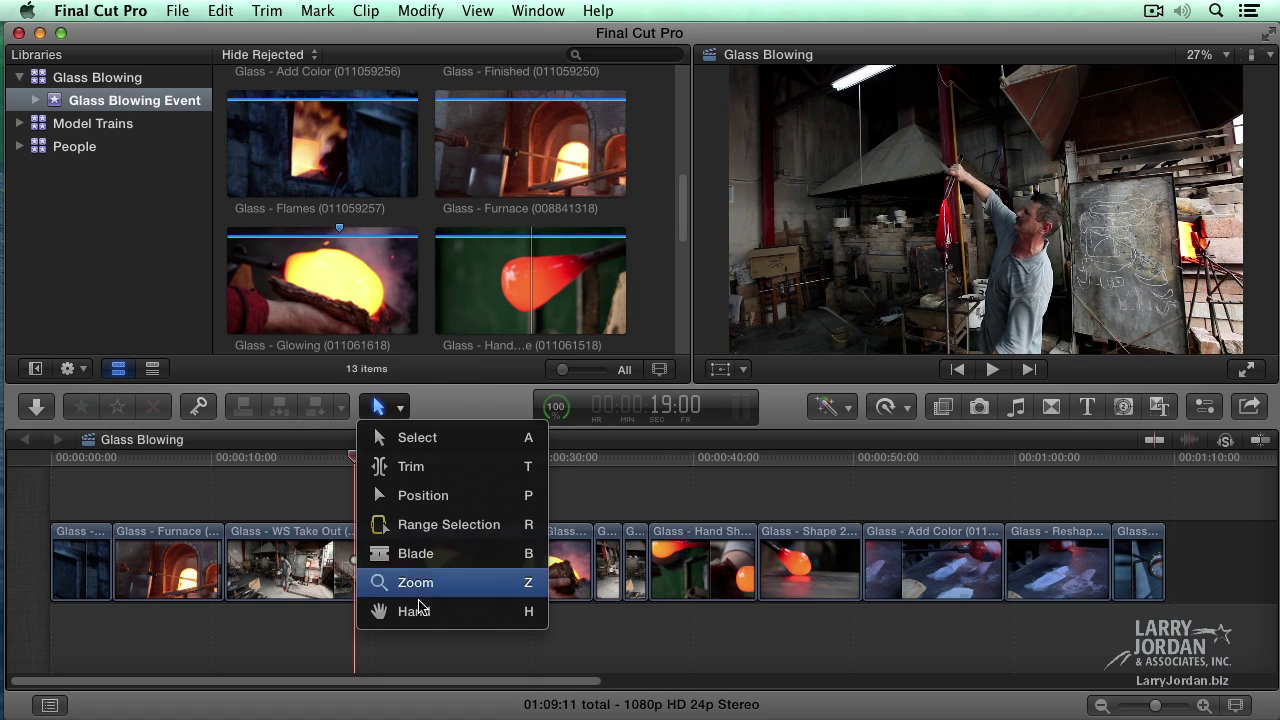
left_click(405, 580)
left_click_drag(483, 504, 583, 553)
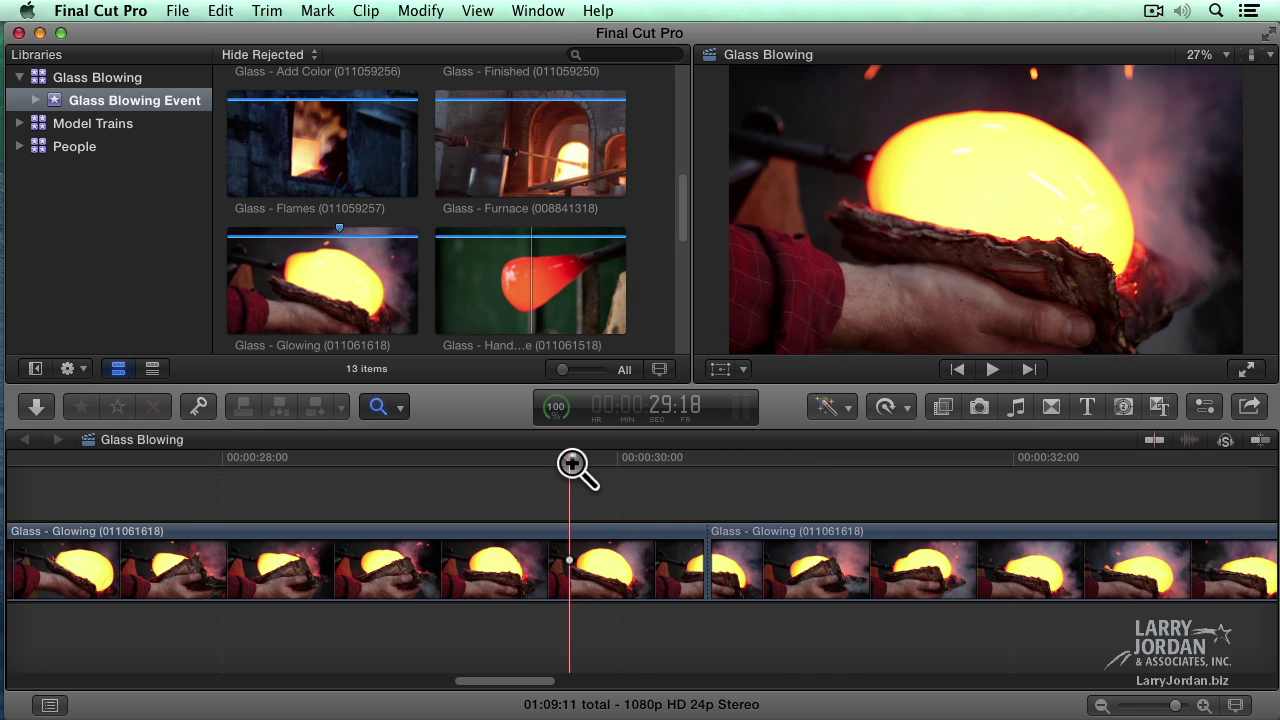
left_click(571, 463)
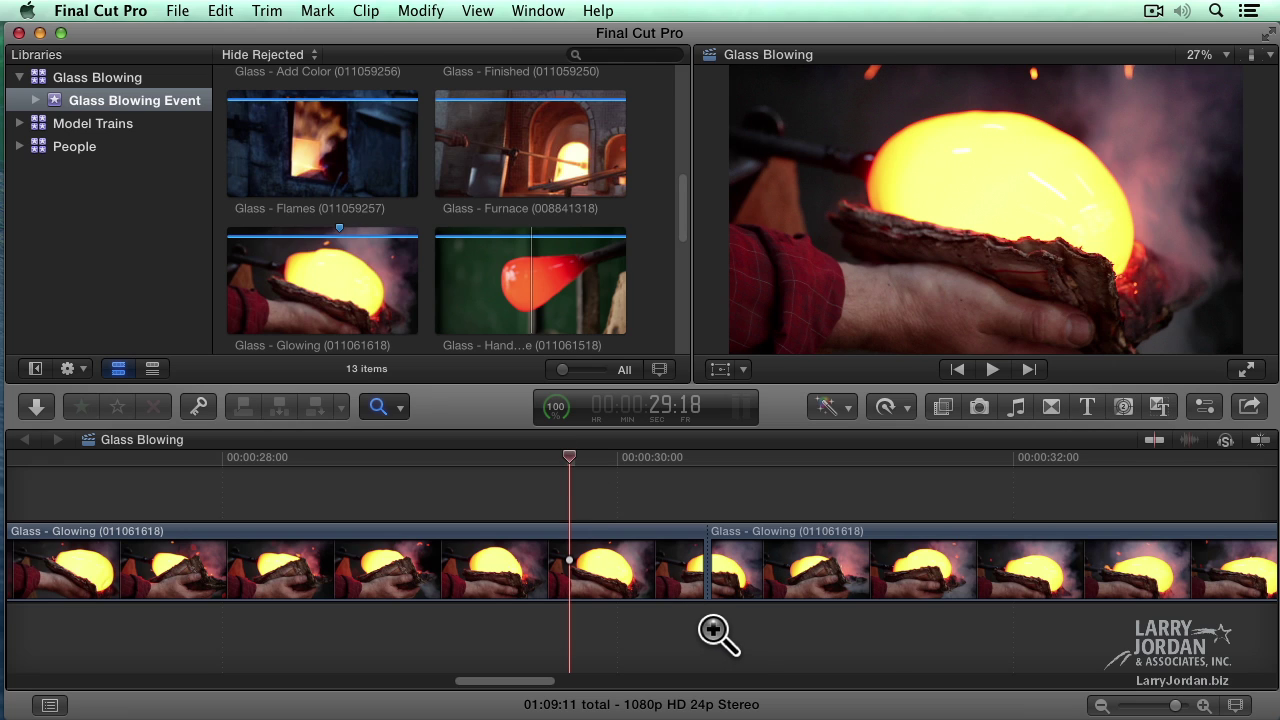
key("a")
left_click_drag(607, 492, 778, 545)
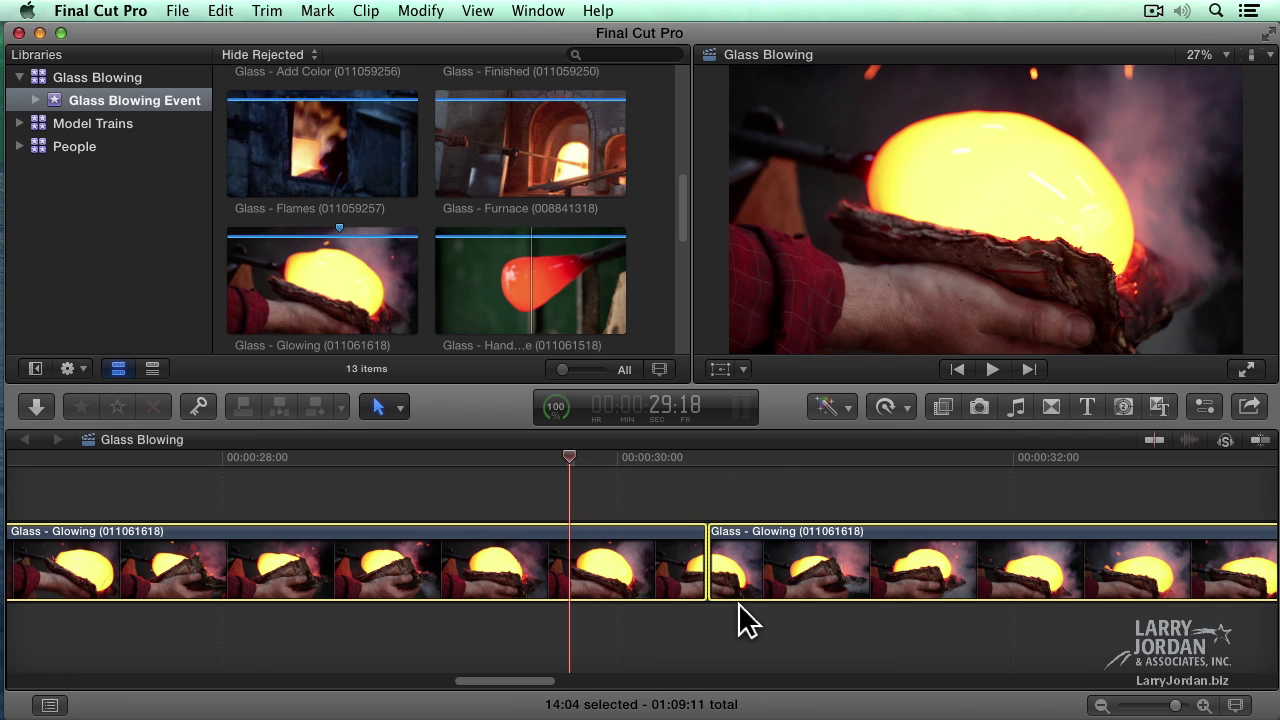
left_click_drag(616, 484, 797, 568)
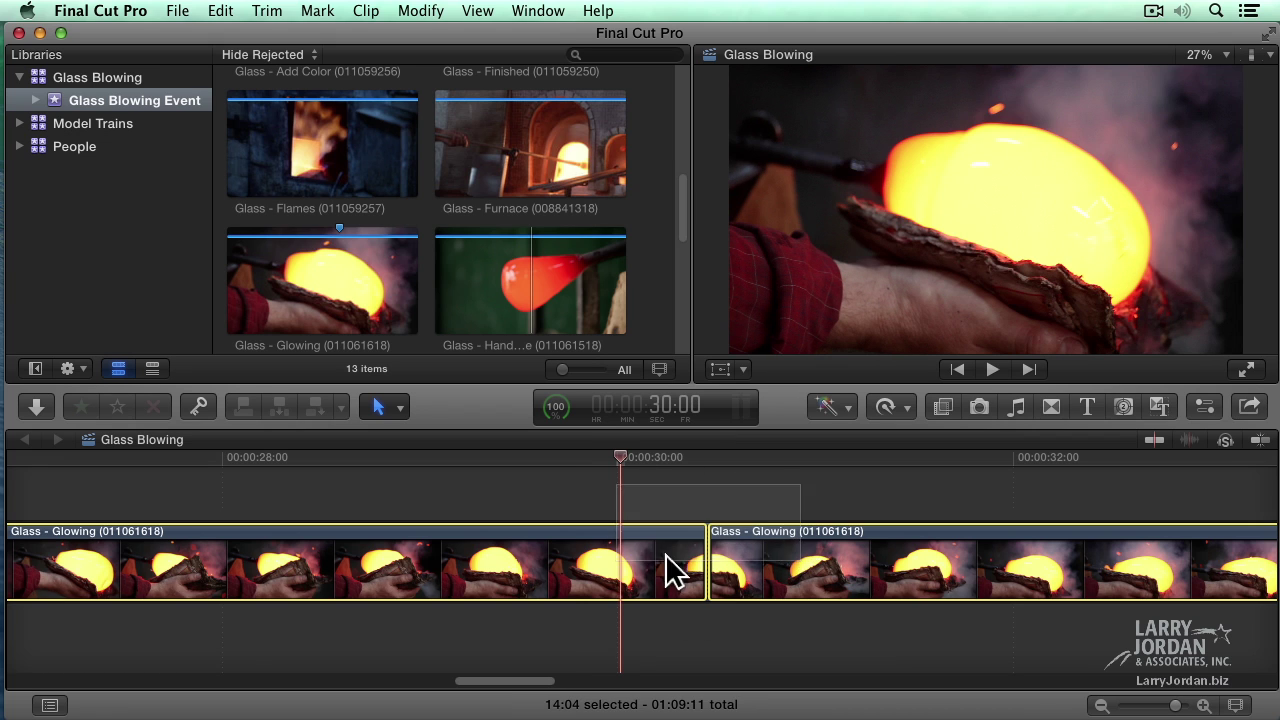
left_click(267, 10)
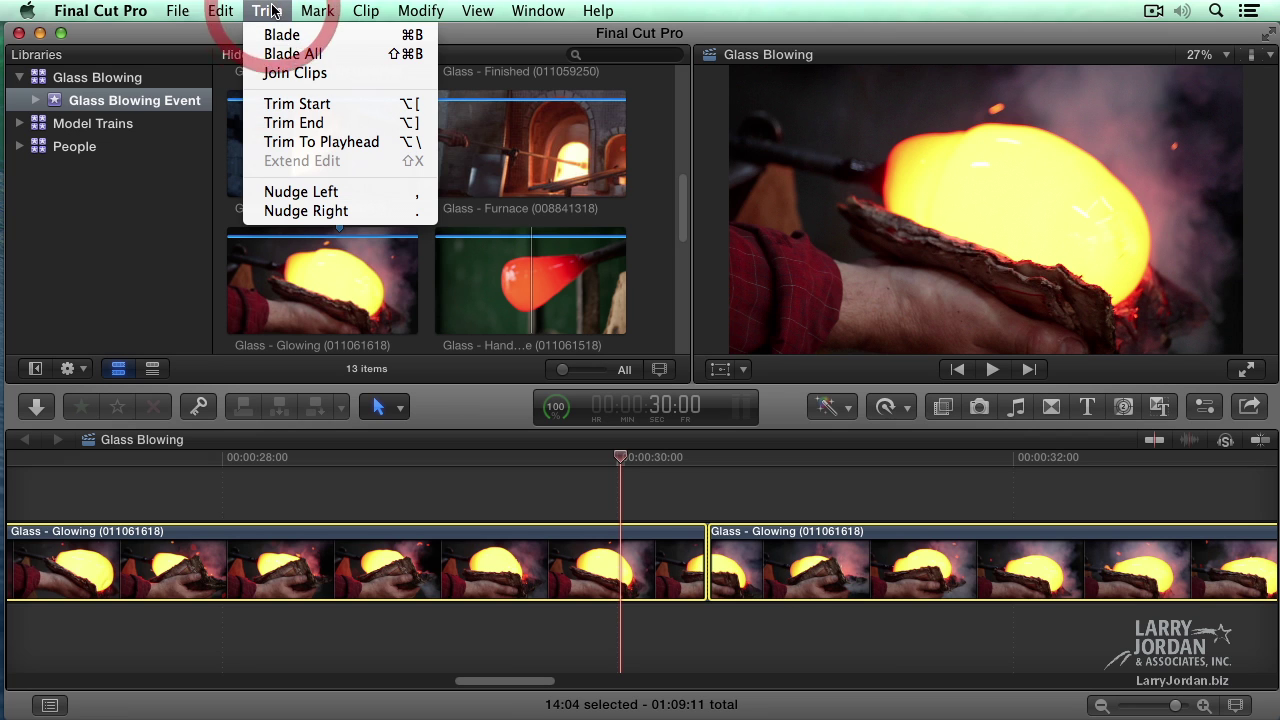
left_click(350, 79)
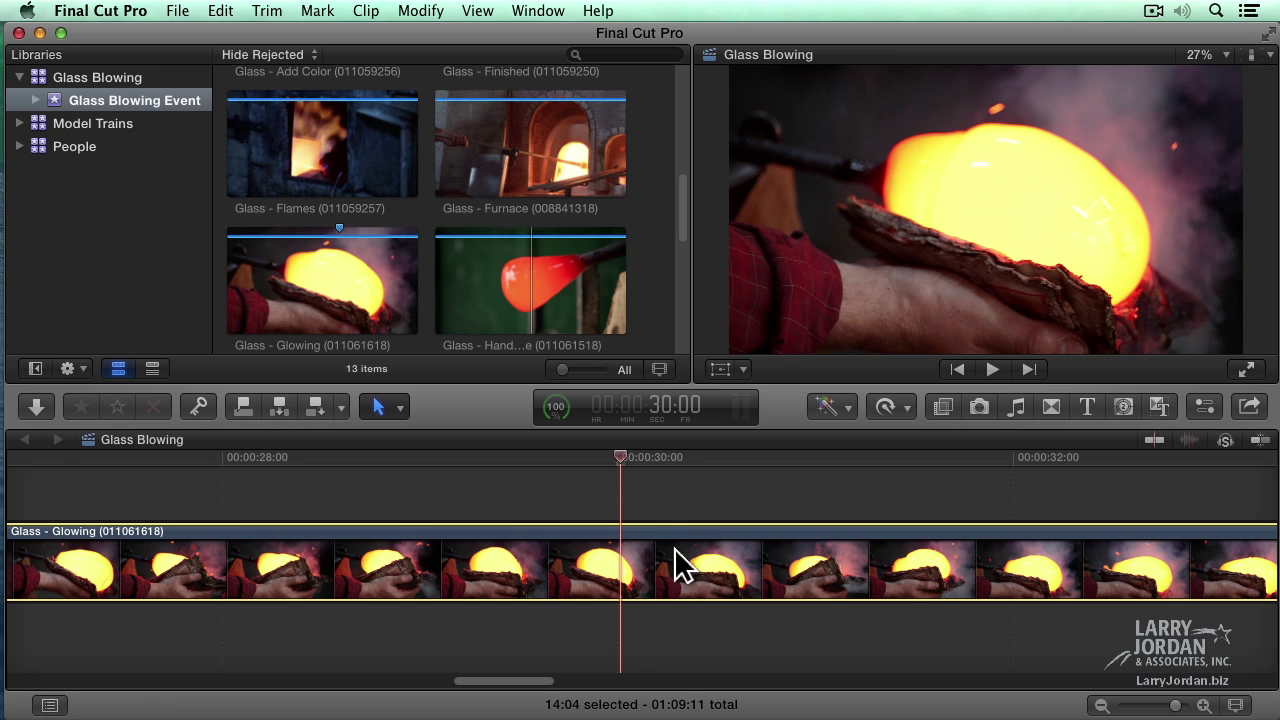
left_click(652, 504)
Play the timeline from about 2 seconds and examine the action on both sides of the cut between the Furnace and WS Take Out clips
key("shift+z")
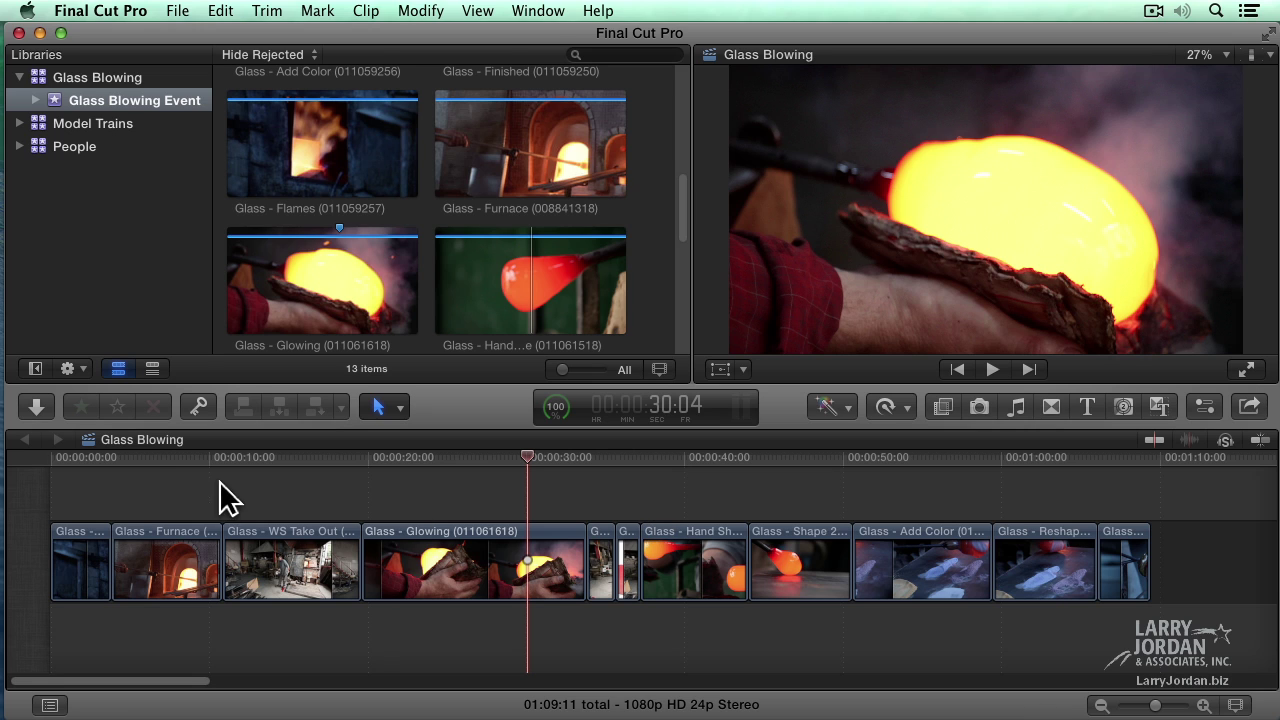
left_click(86, 458)
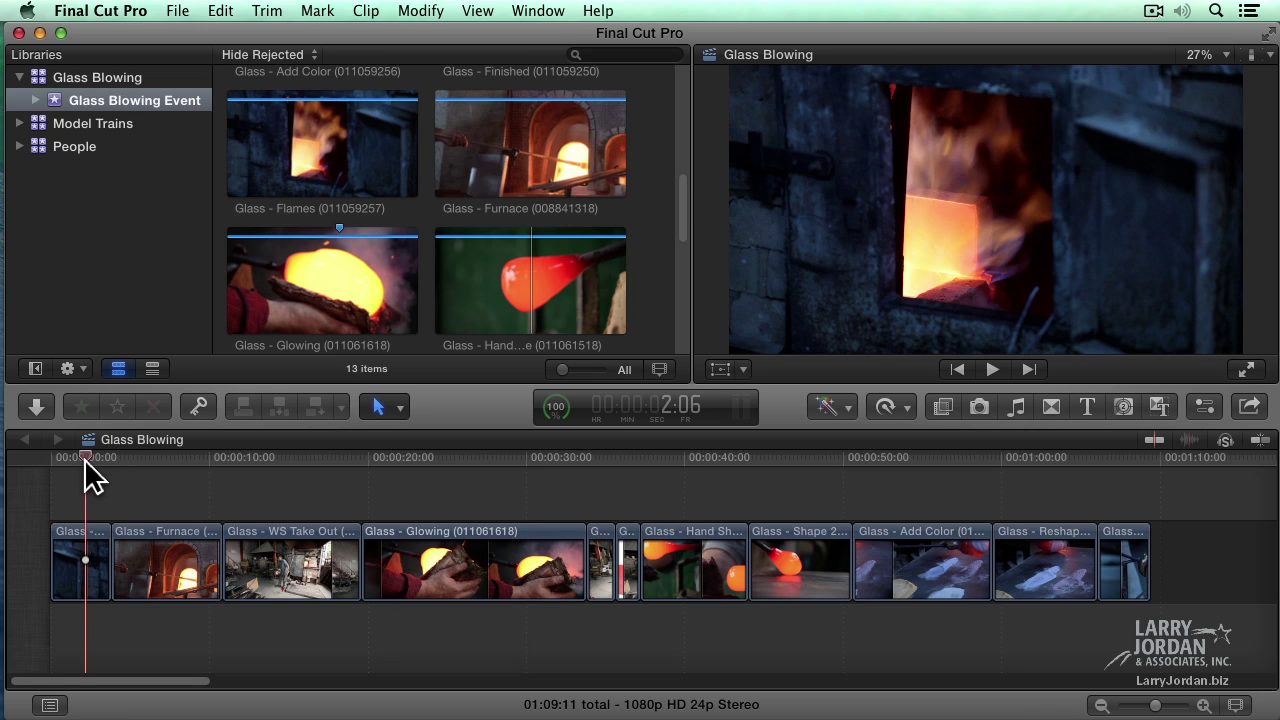
key("space")
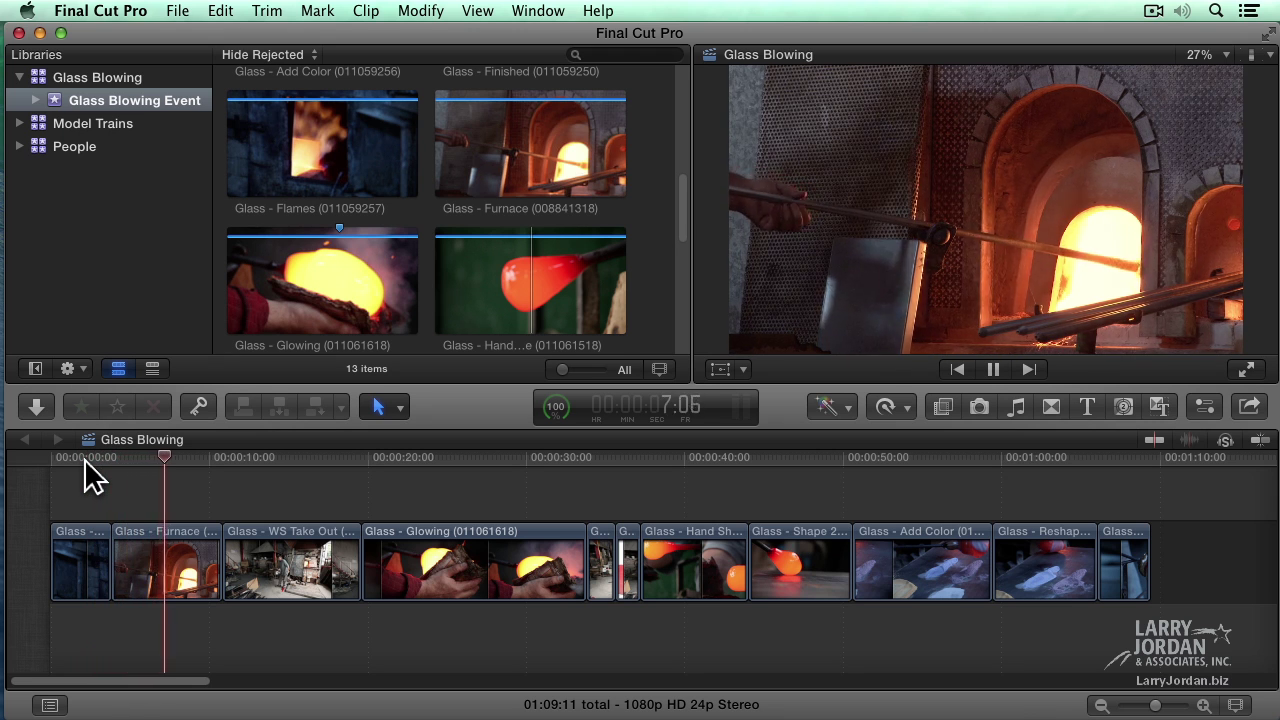
key("space")
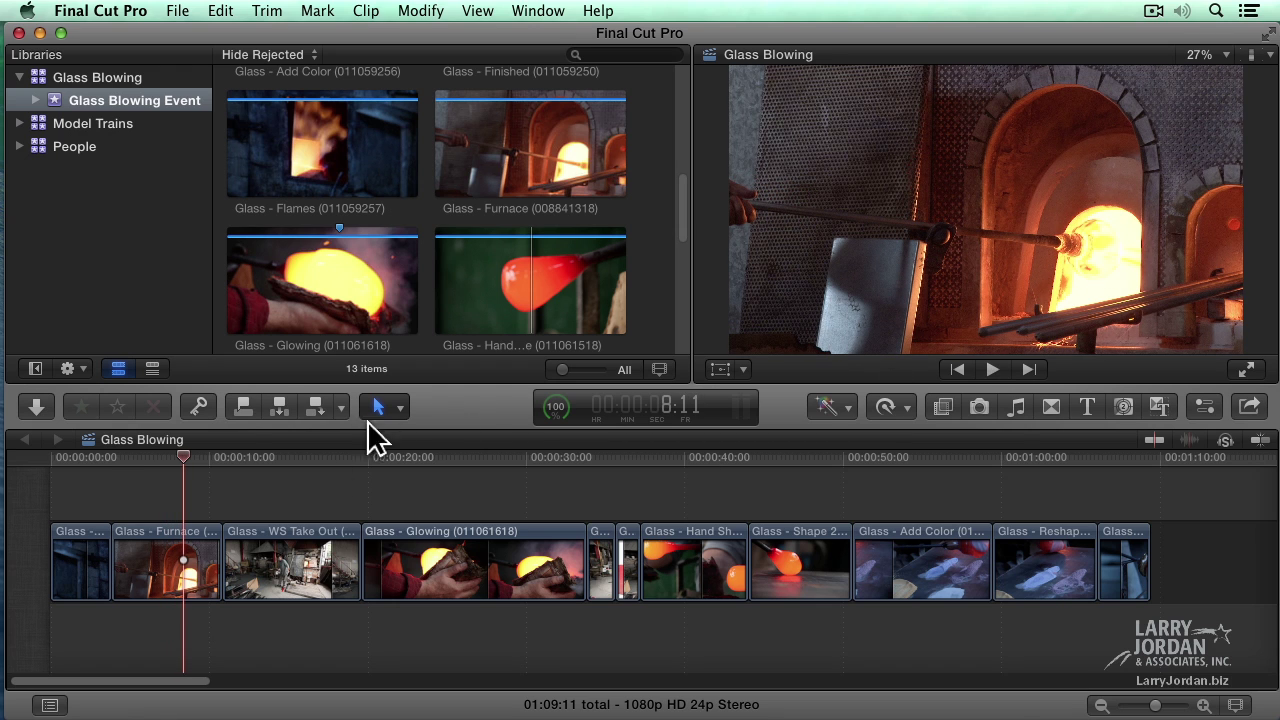
key("space")
key("space")
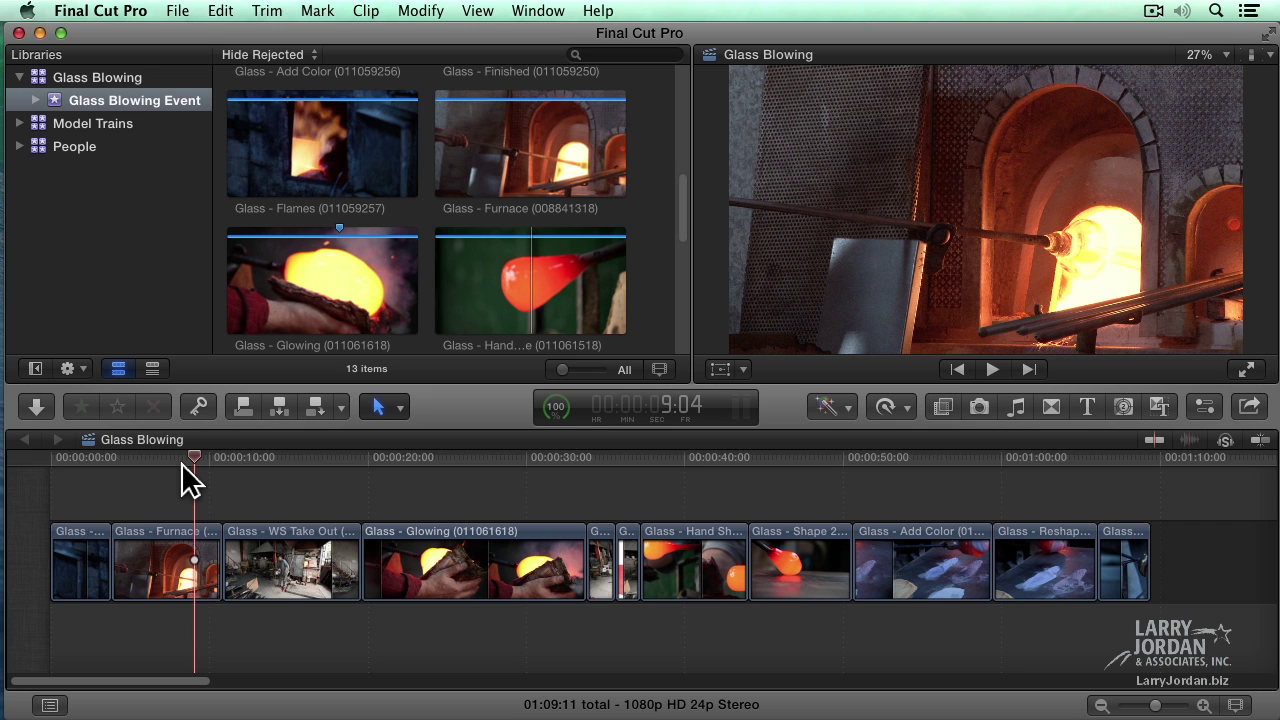
key("space")
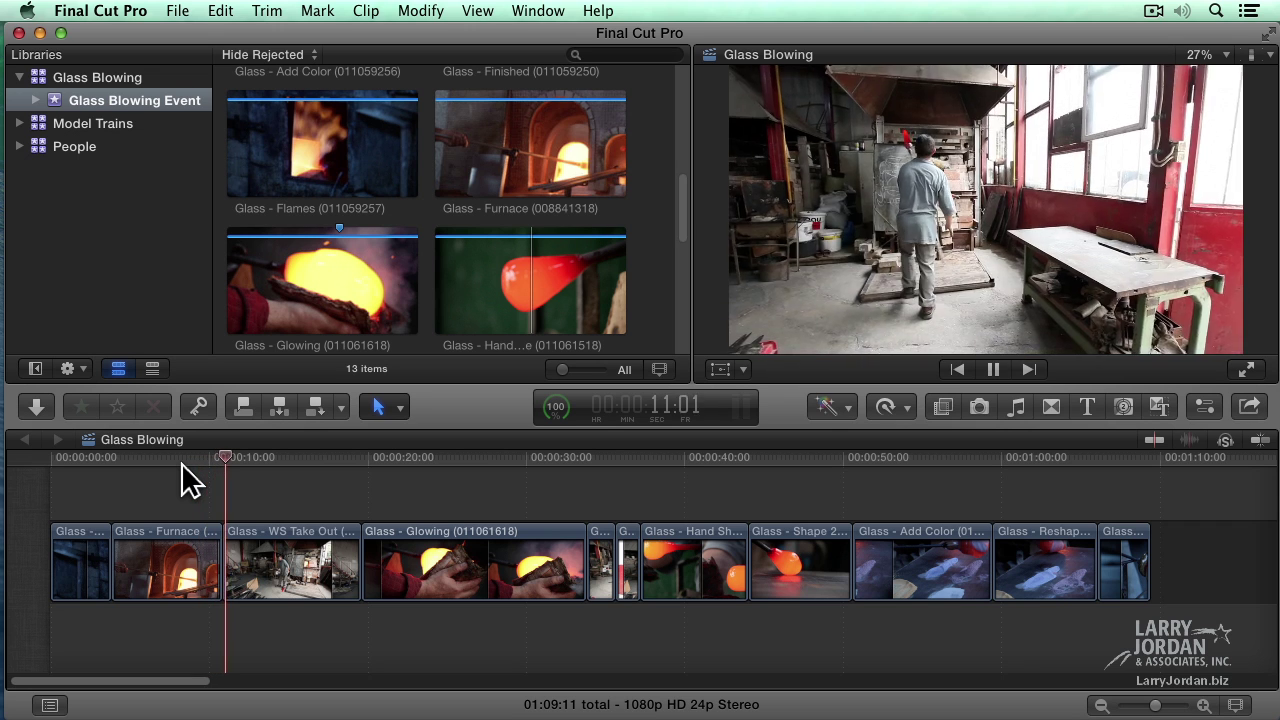
key("space")
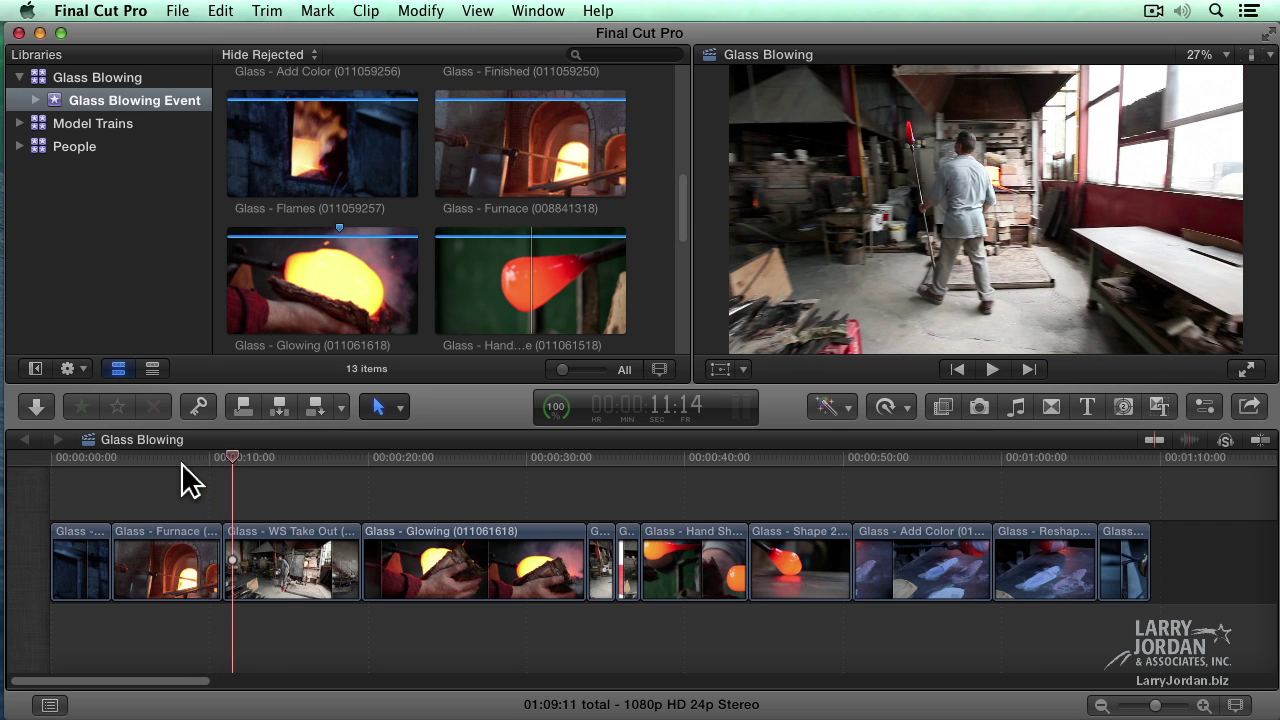
left_click(183, 462)
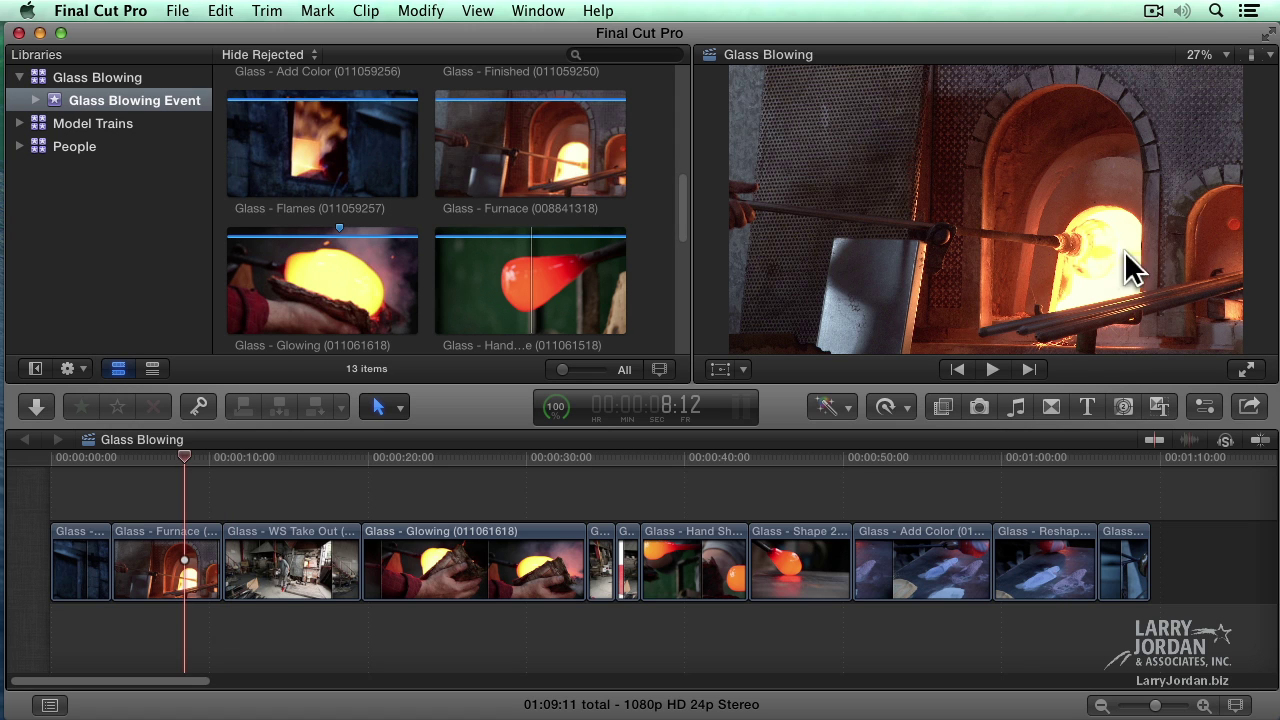
left_click(242, 468)
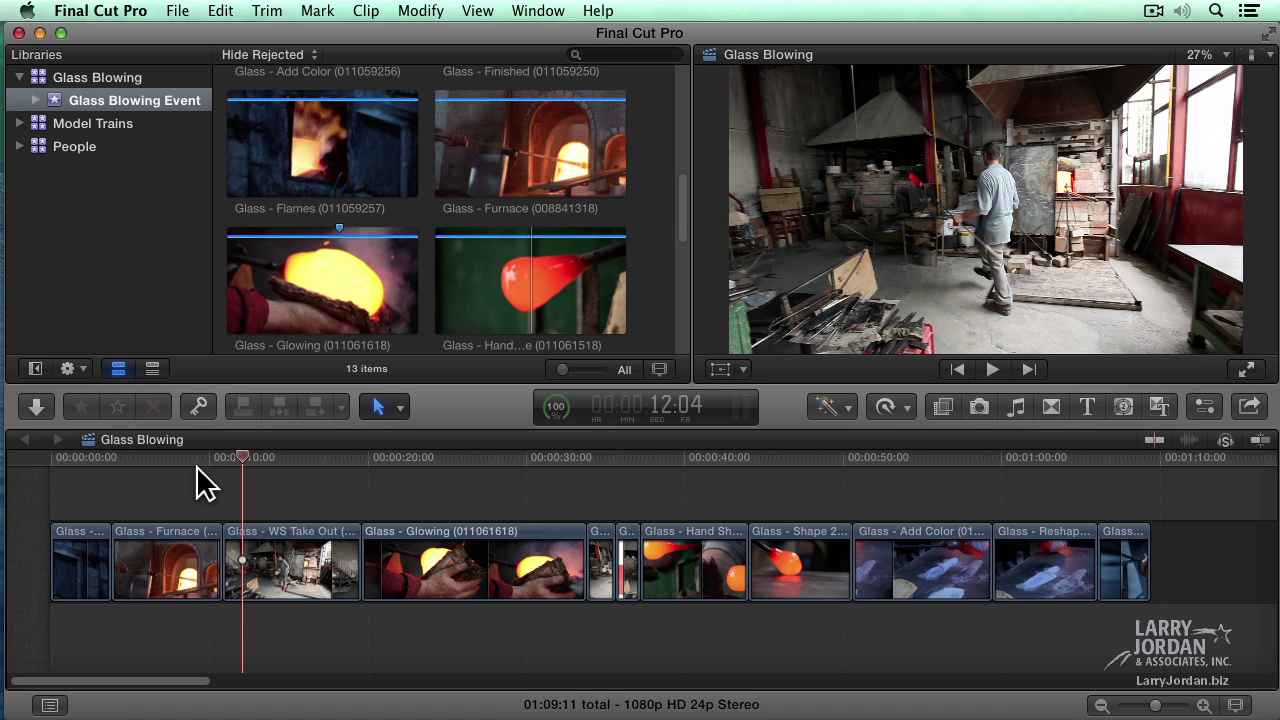
Use the Precision Editor on the edit between Furnace and WS Take Out to trim 3:01 off the end of the Furnace clip
double_click(221, 565)
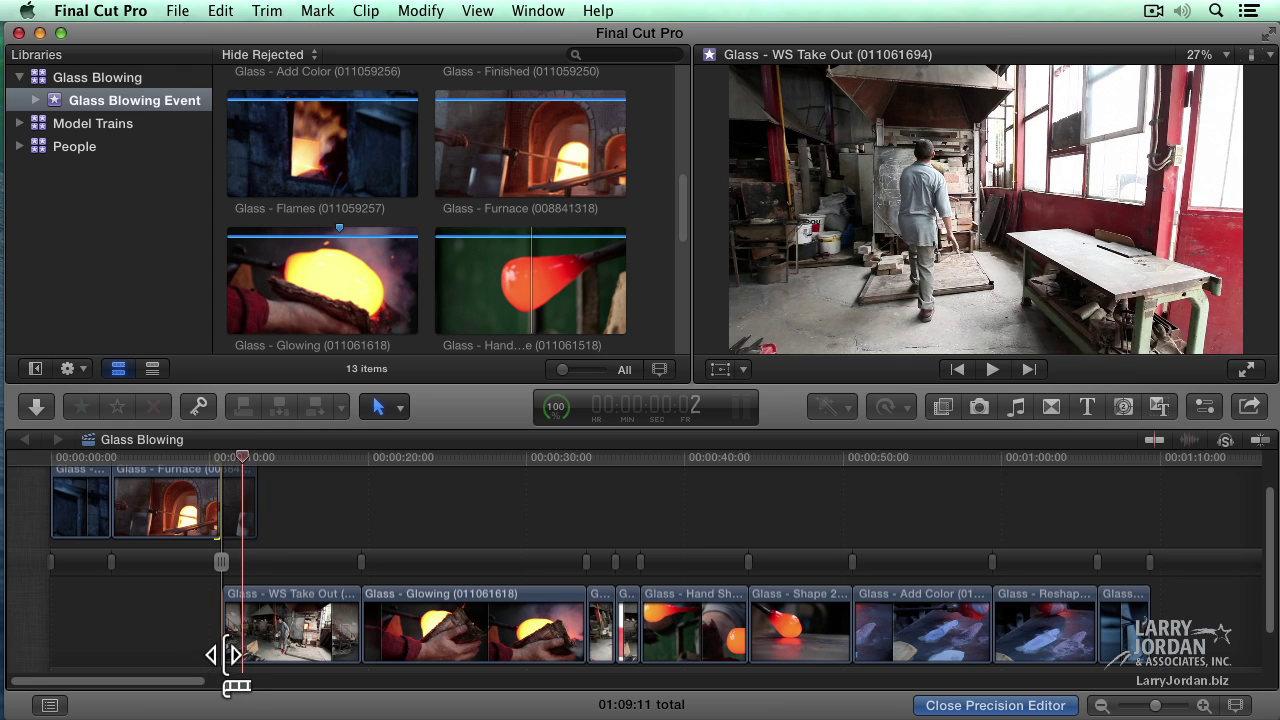
left_click_drag(203, 641, 201, 641)
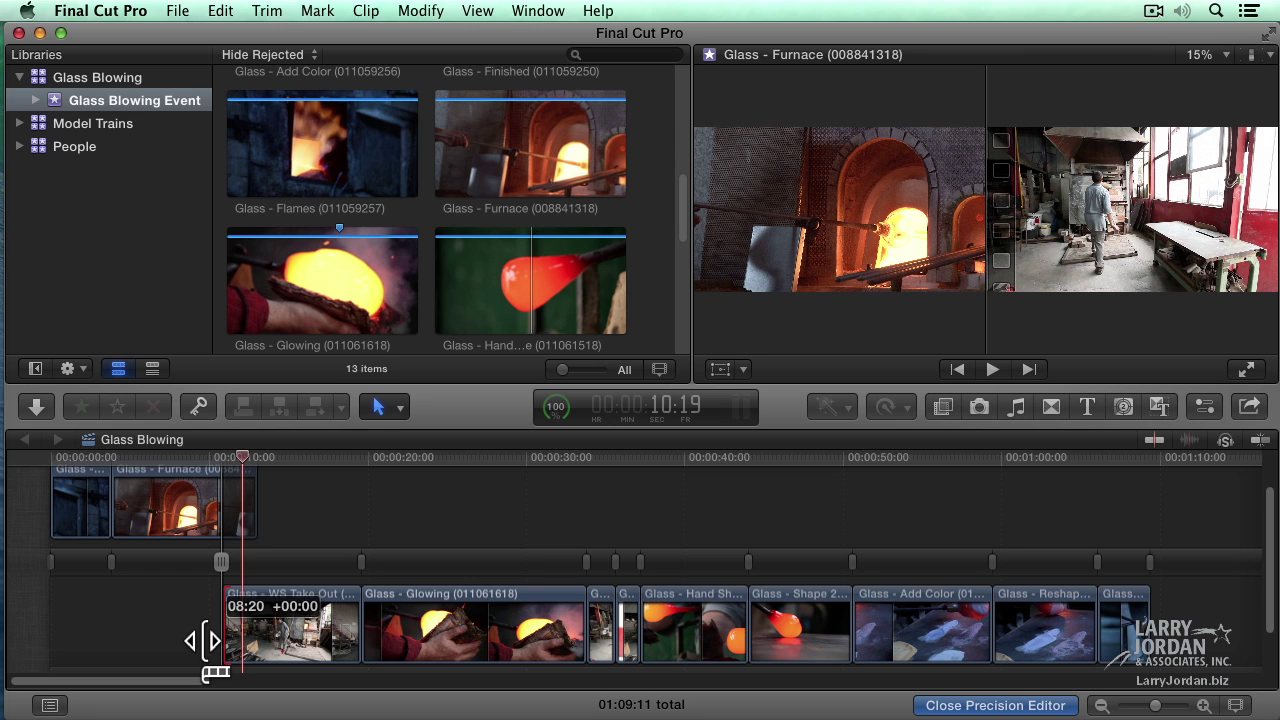
left_click(219, 517)
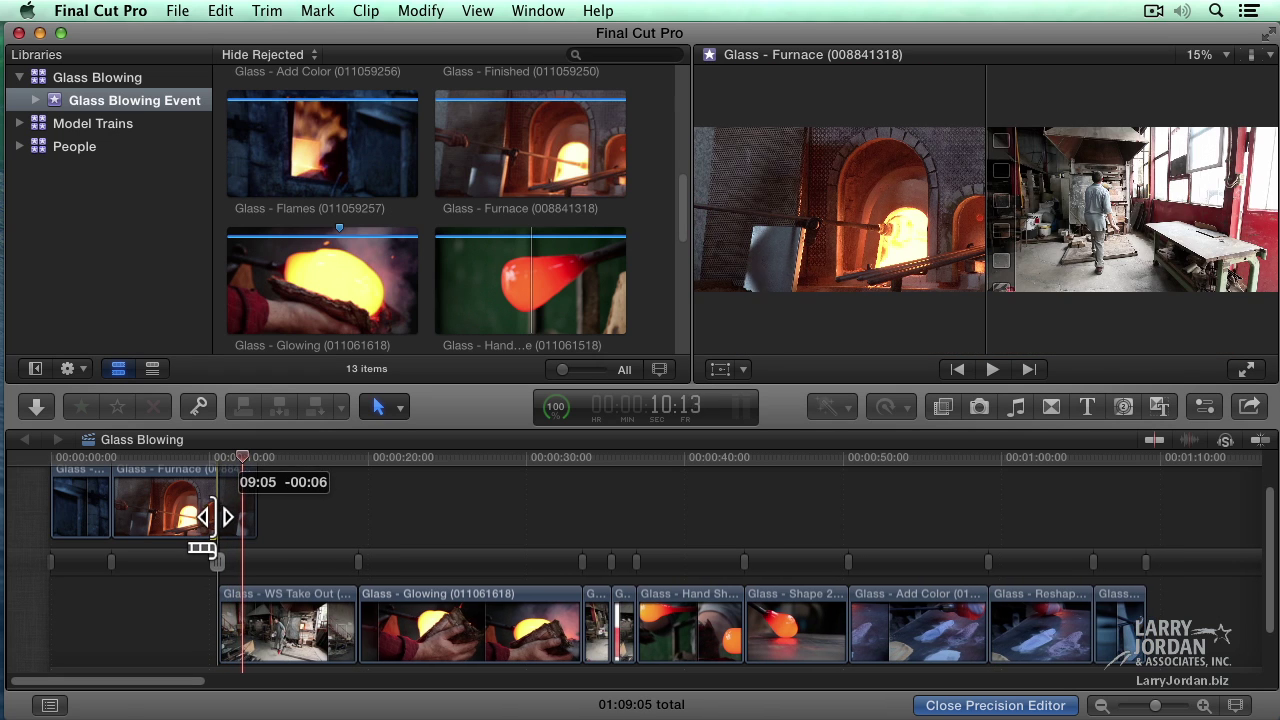
left_click_drag(211, 518, 169, 515)
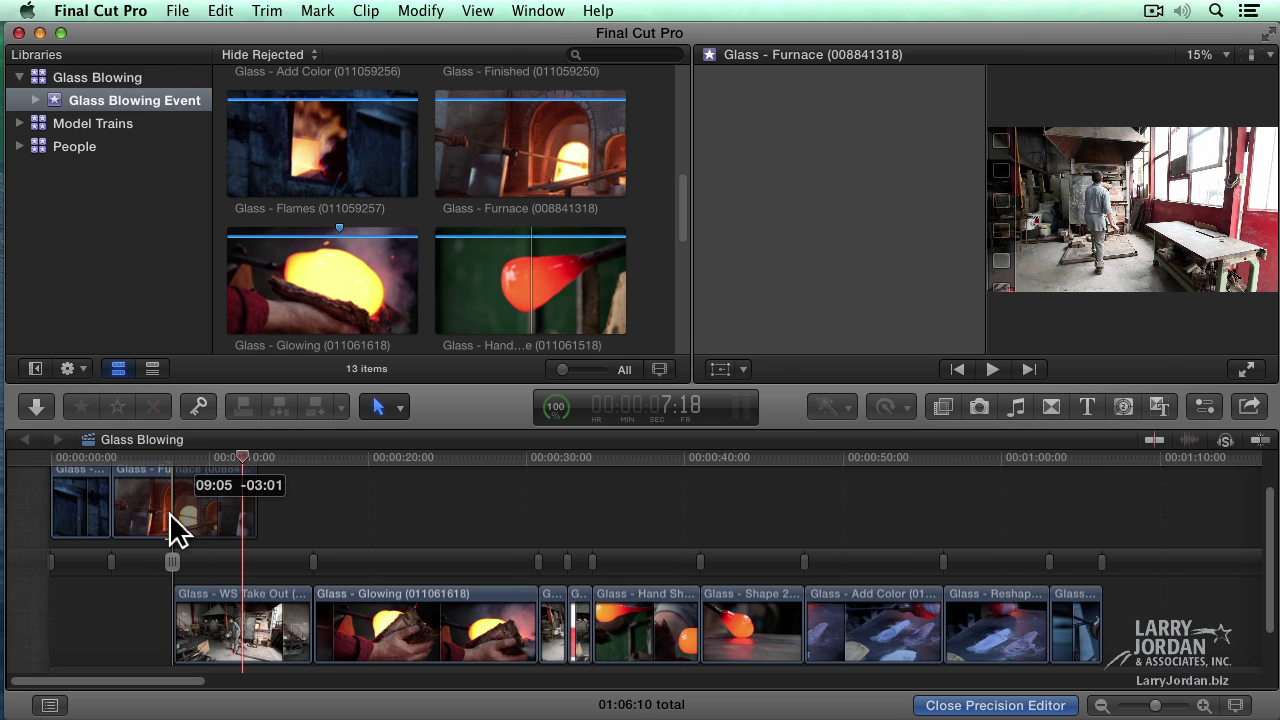
left_click(180, 635)
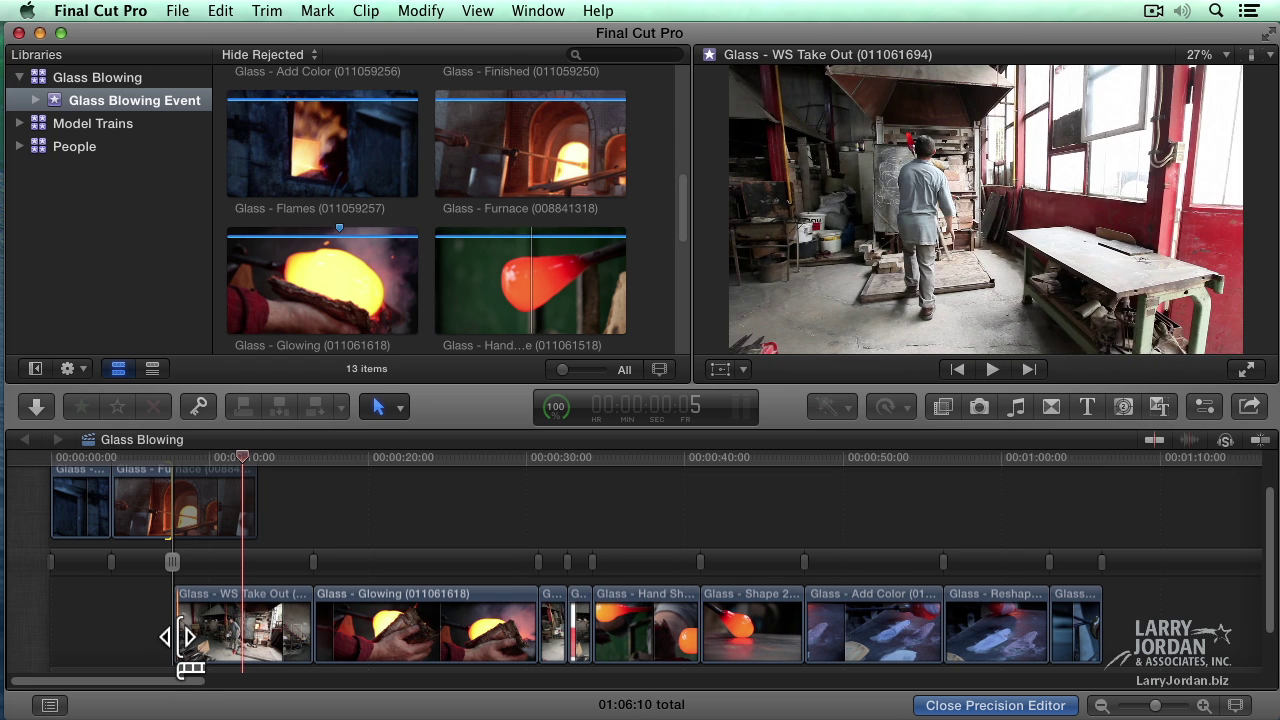
left_click_drag(180, 637, 172, 640)
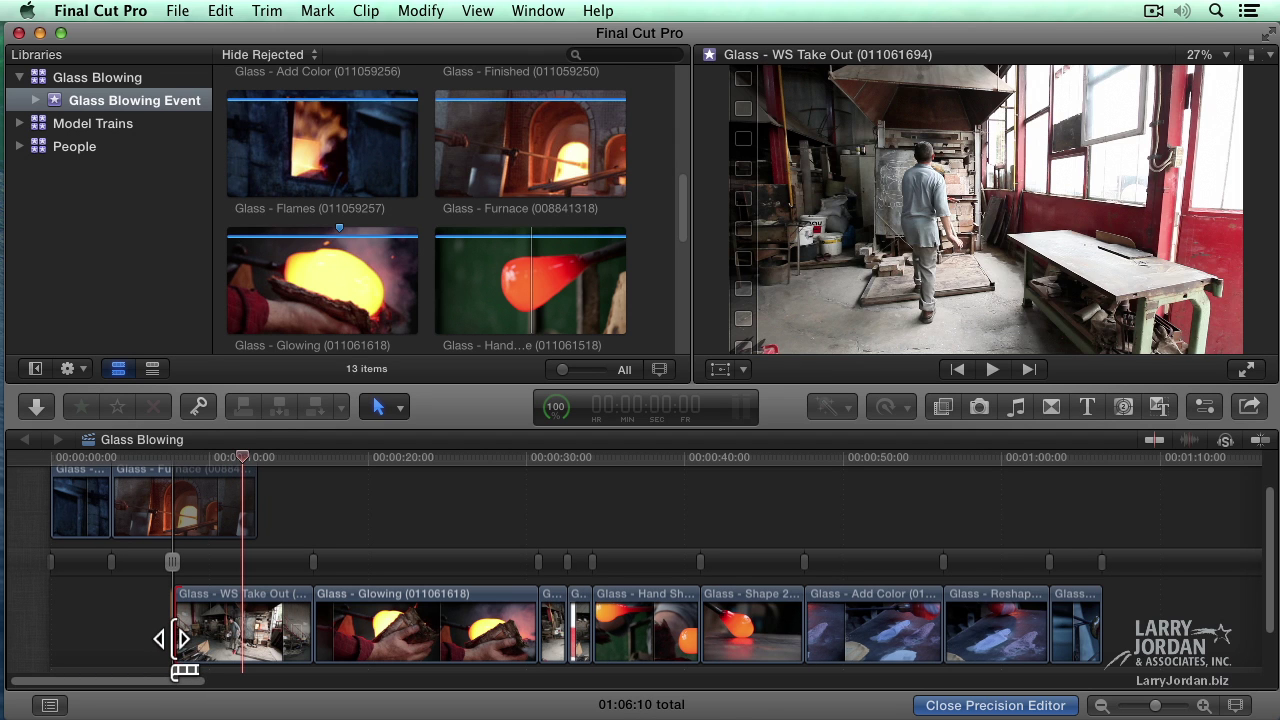
key("Escape")
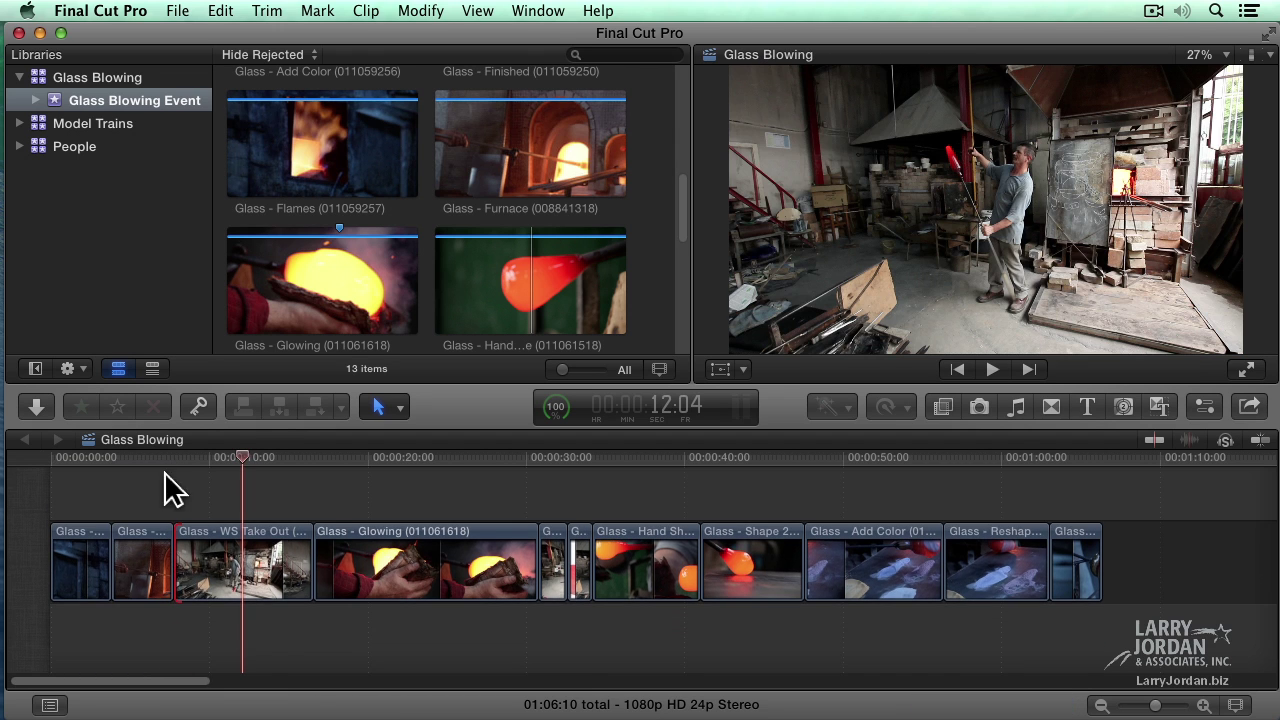
Play the trimmed edit from the Furnace clip into WS Take Out to check the transition
left_click(130, 459)
key("space")
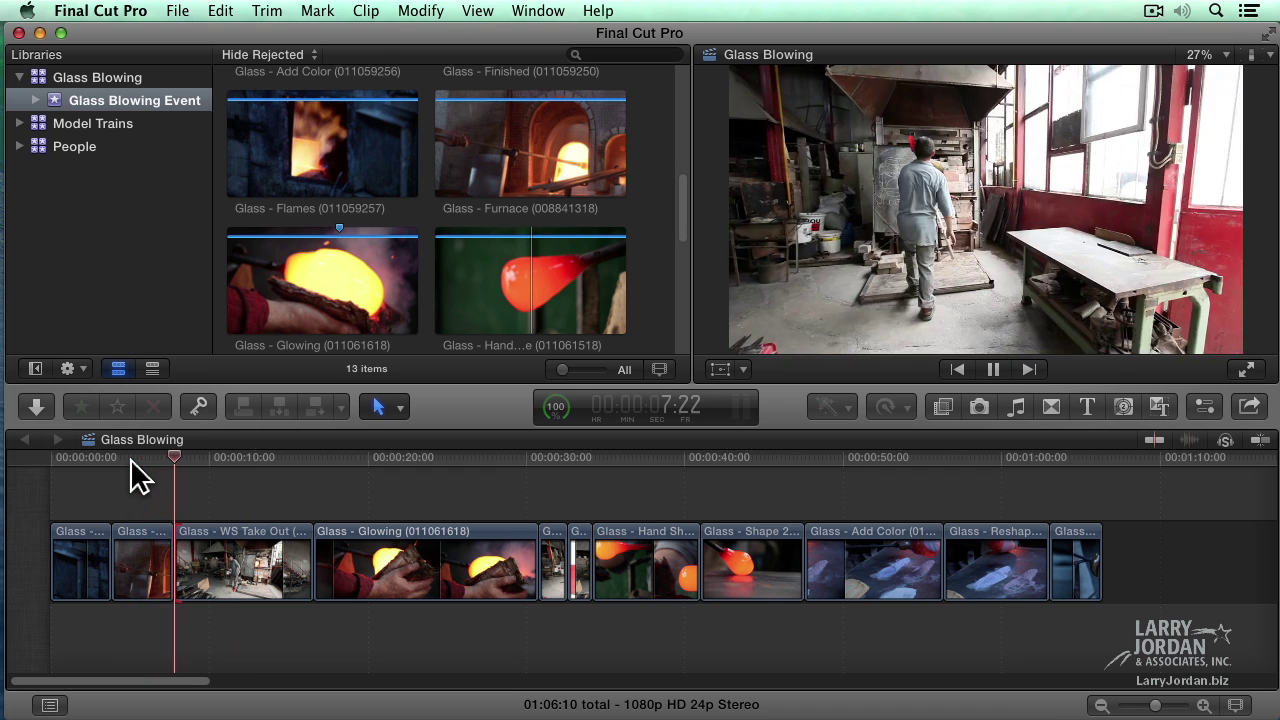
key("space")
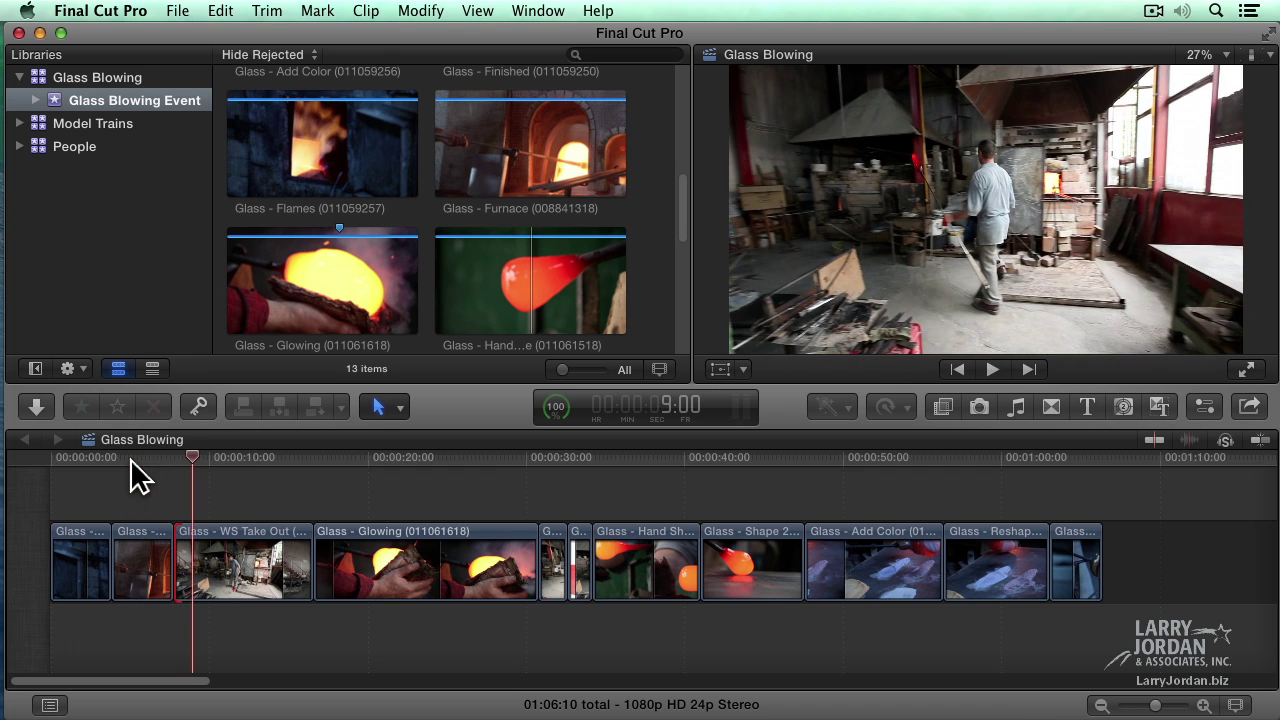
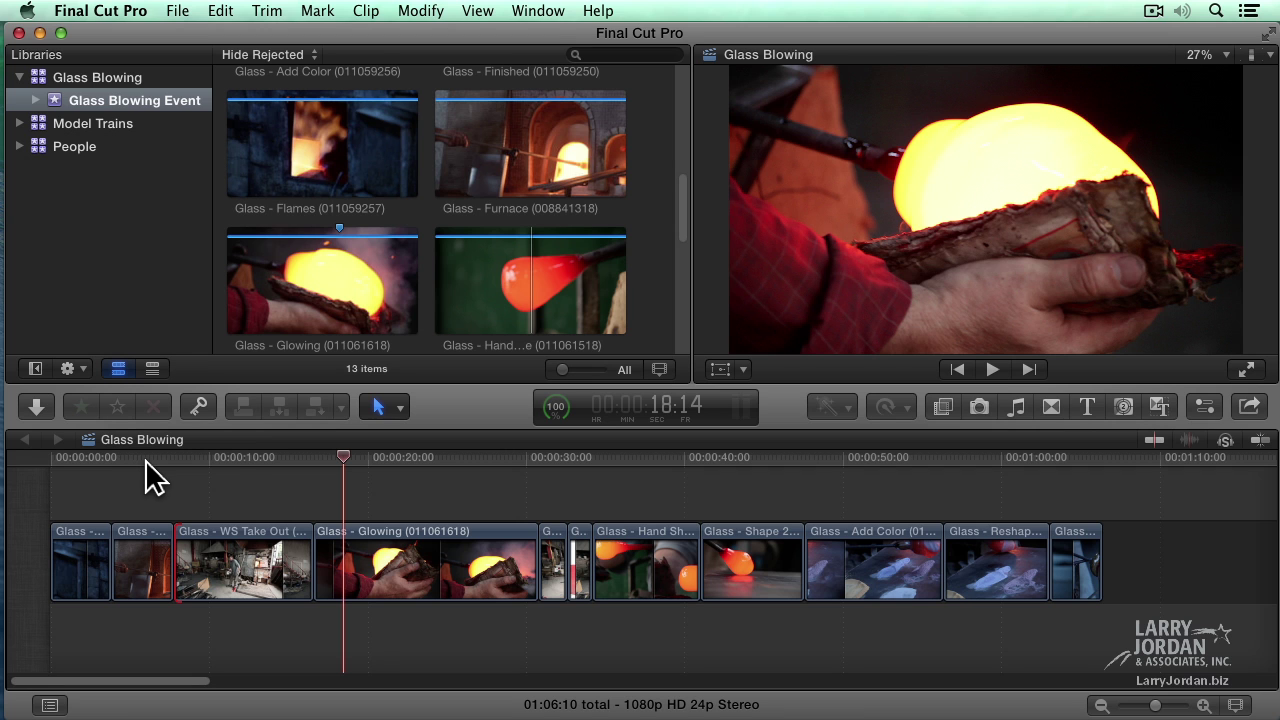
Use the Precision Editor on the edit between WS Take Out and Glowing to remove about 5 seconds, mostly from the end of WS Take Out
left_click_drag(211, 458, 222, 458)
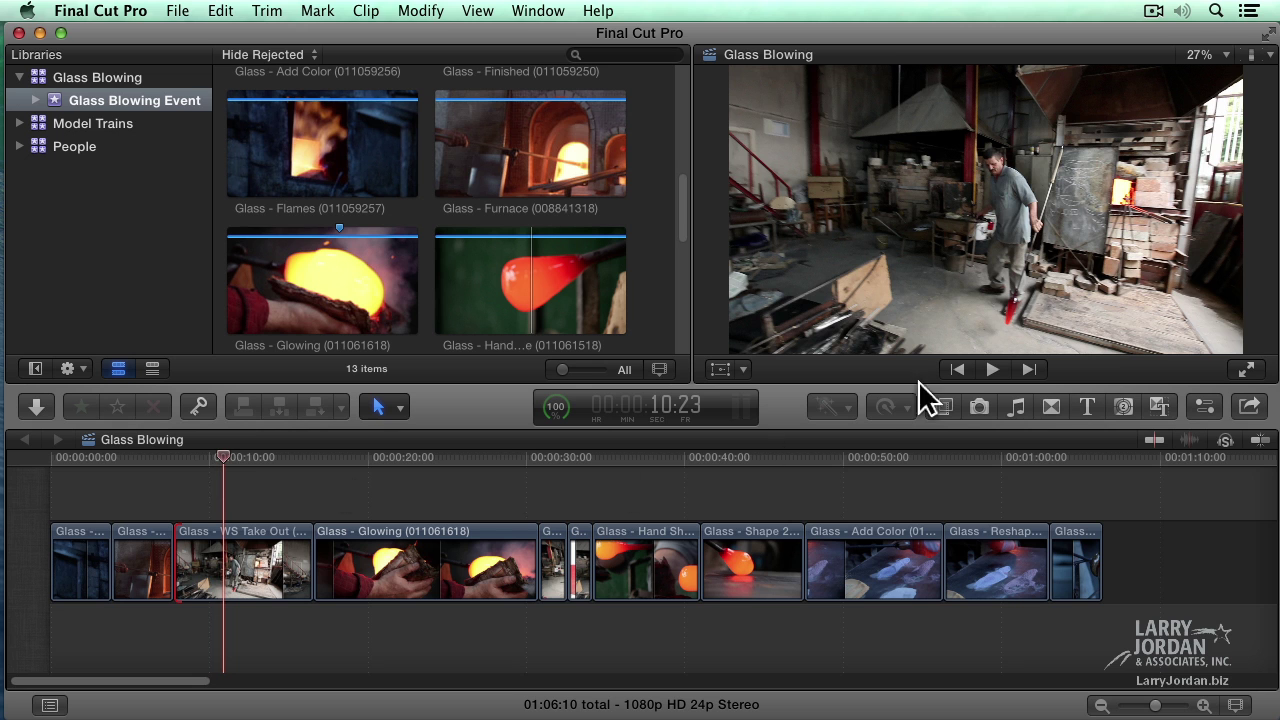
double_click(312, 563)
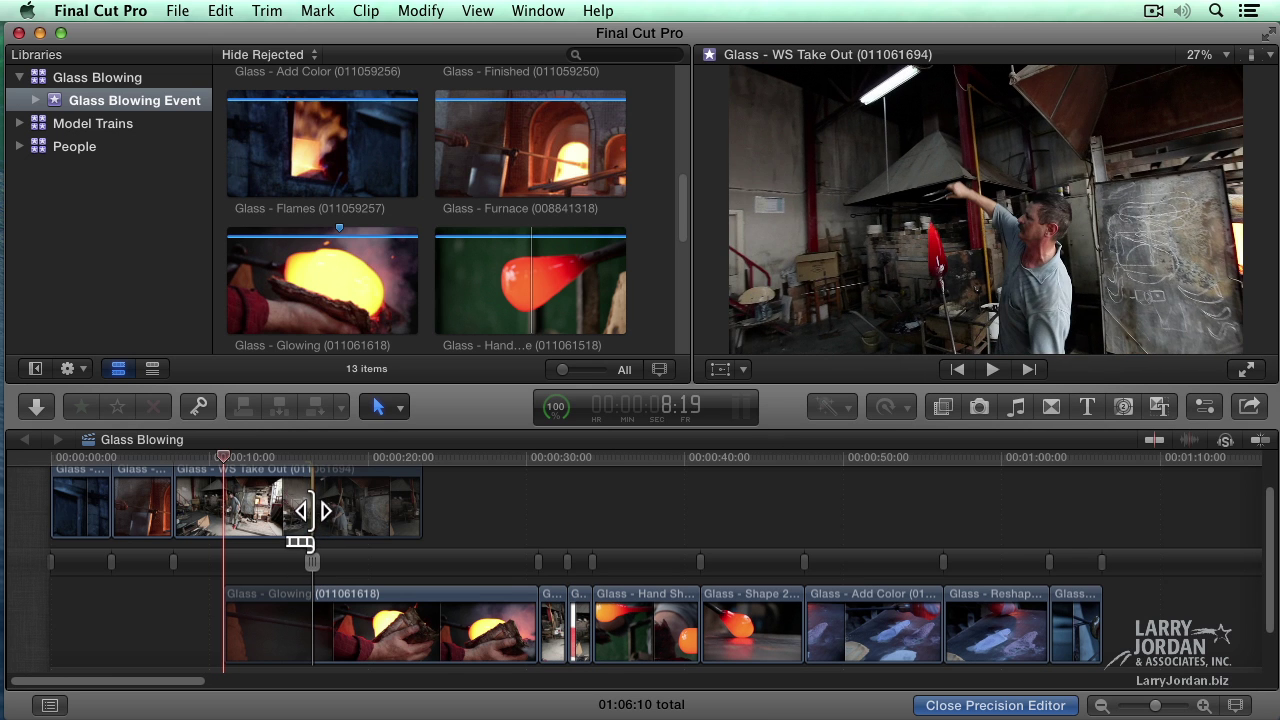
left_click_drag(306, 508, 233, 522)
mouse_move(233, 640)
left_mouse_down()
mouse_move(244, 632)
mouse_move(230, 623)
left_mouse_up()
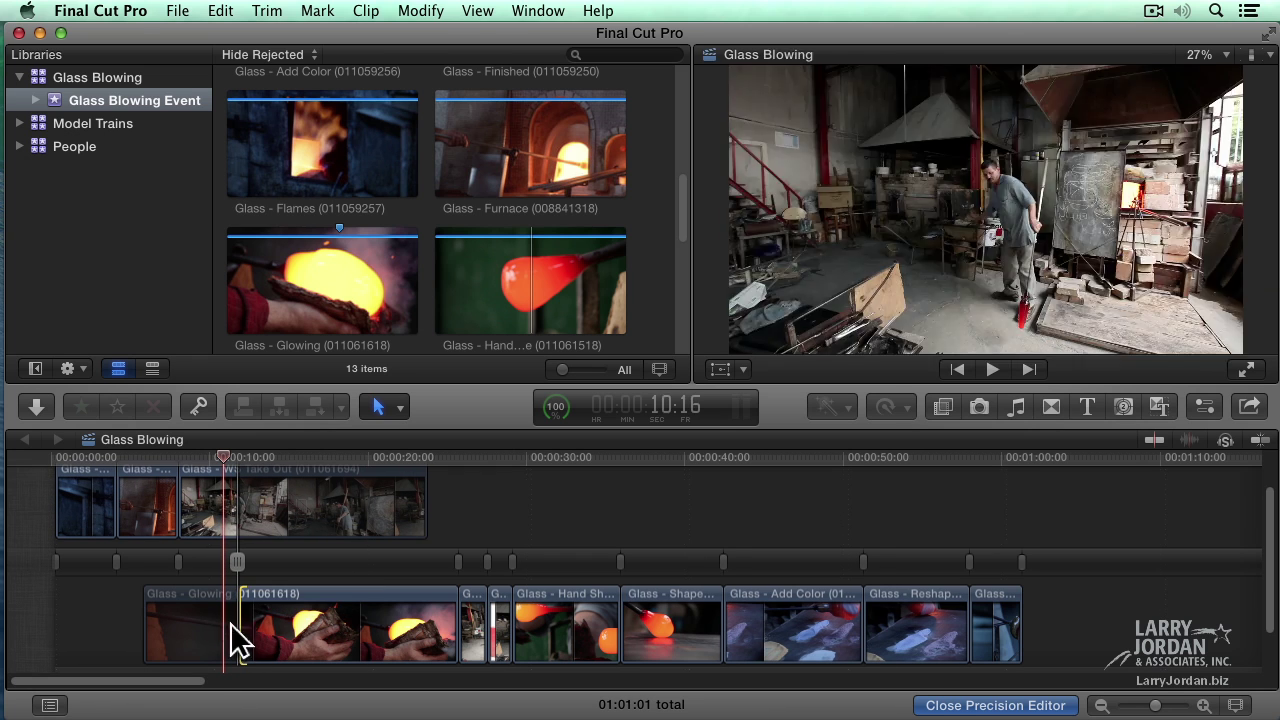
left_click_drag(228, 507, 243, 514)
left_click_drag(249, 623, 245, 628)
key("Escape")
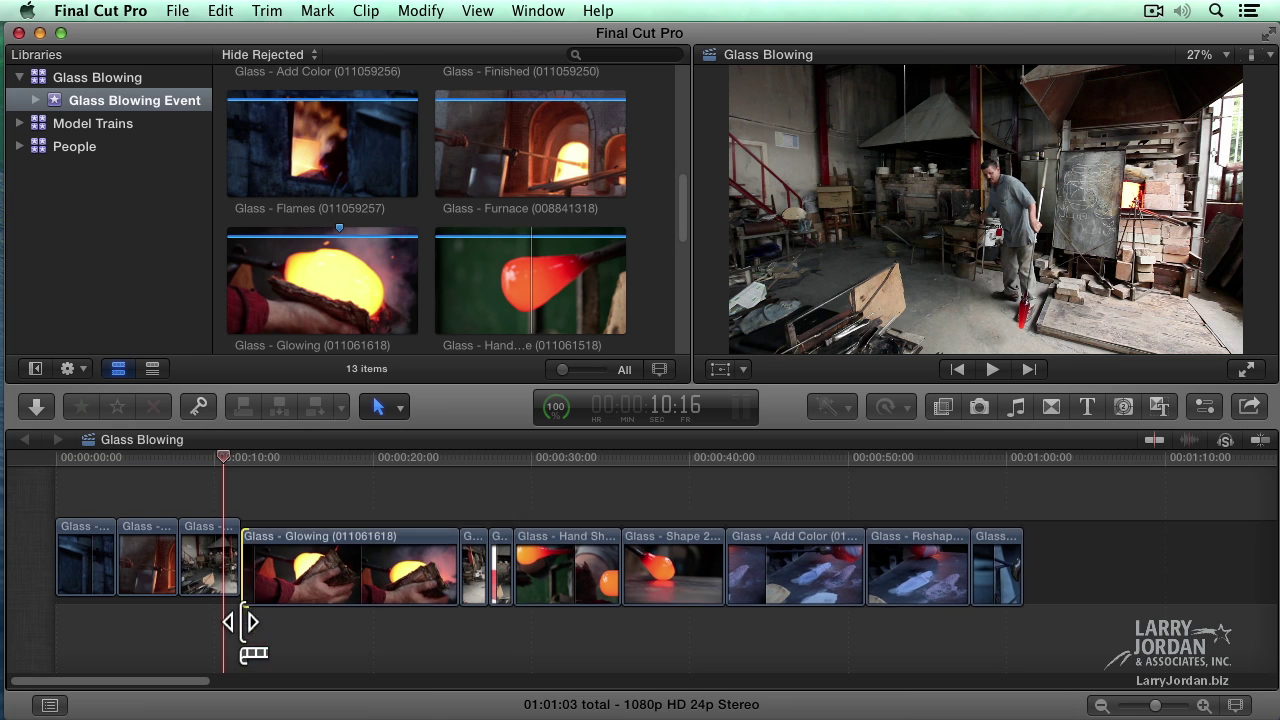
Play the trimmed edit from about 9 seconds to check how WS Take Out cuts to the Glowing clip
left_click(197, 462)
key("space")
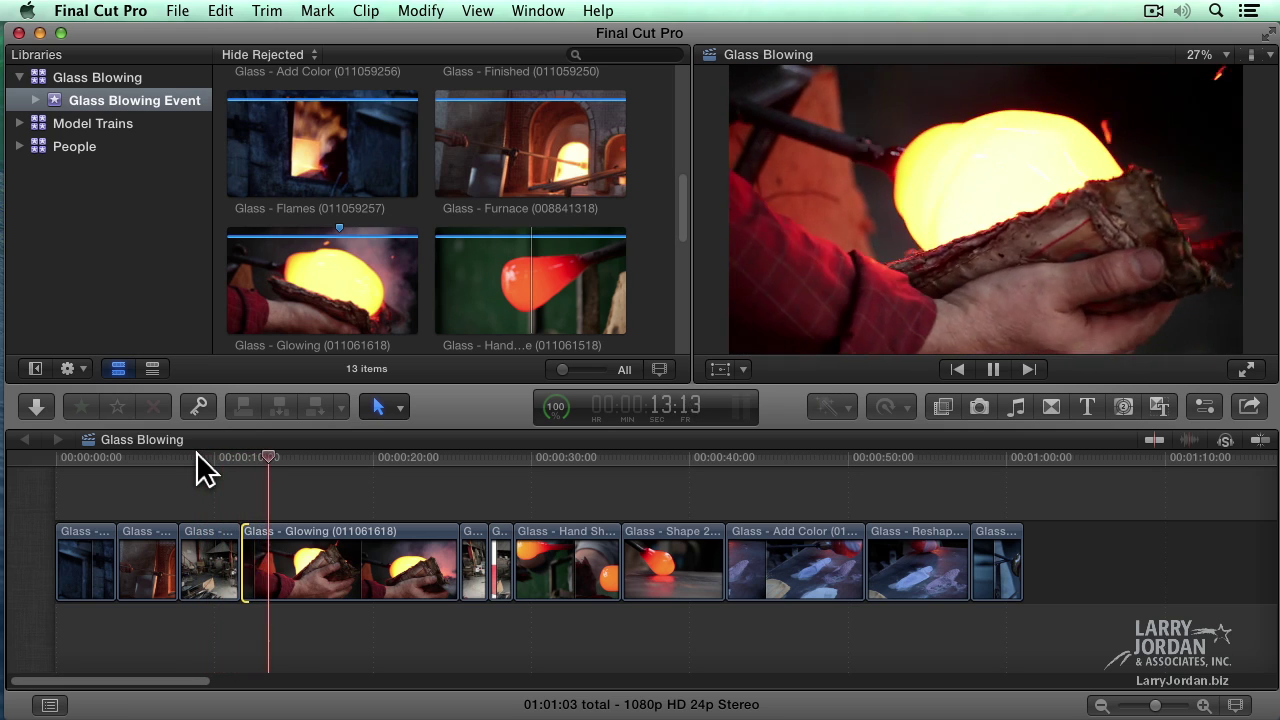
key("space")
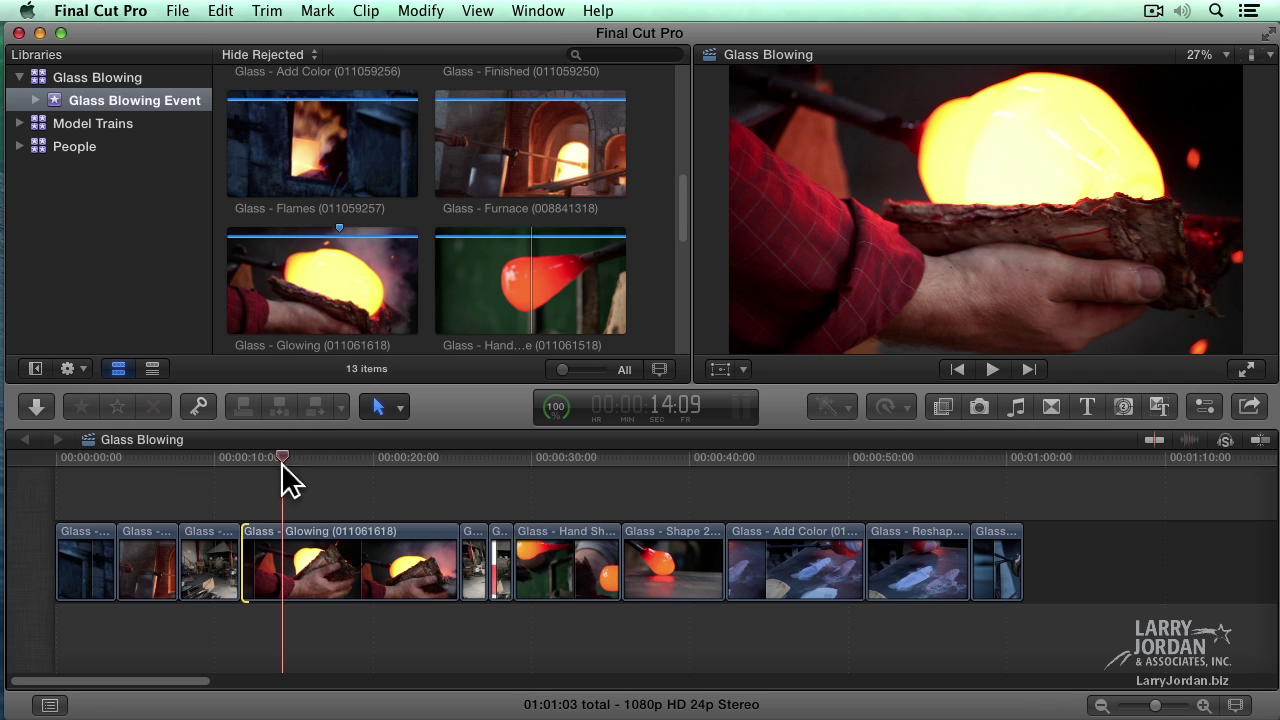
Roll the edit point between WS Take Out and Glowing slightly earlier in the Precision Editor
double_click(242, 575)
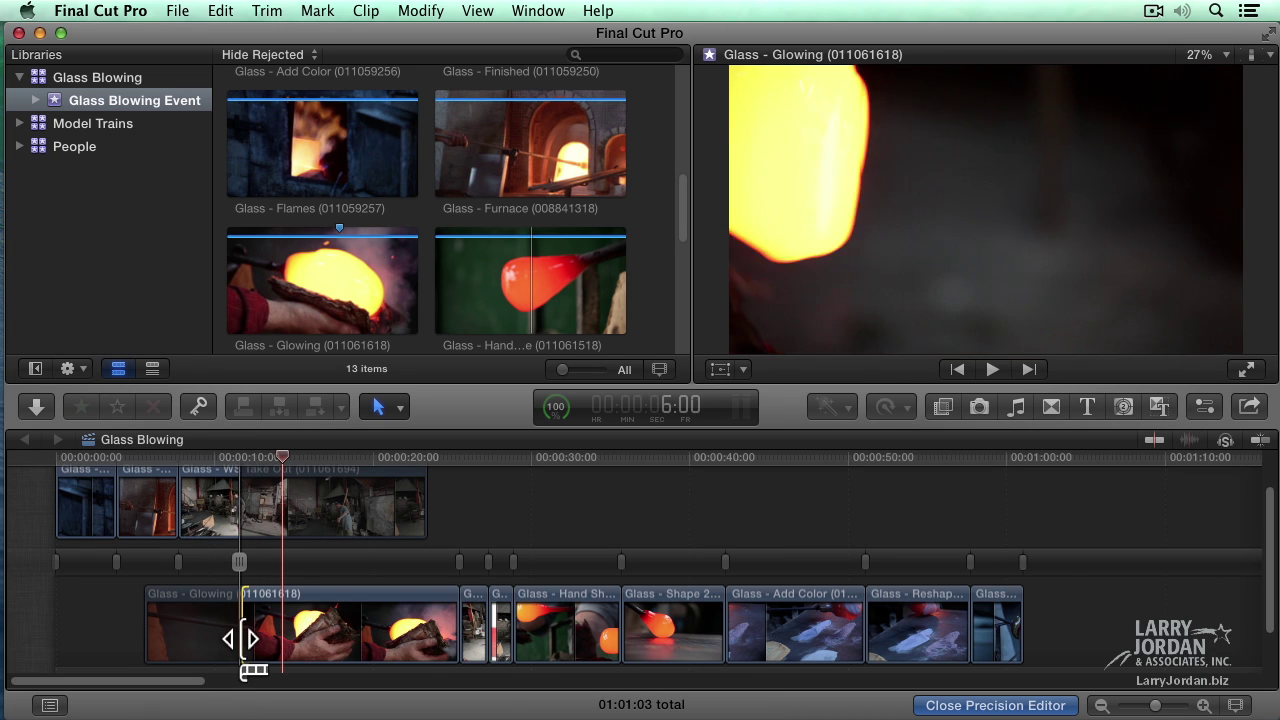
left_click(238, 564)
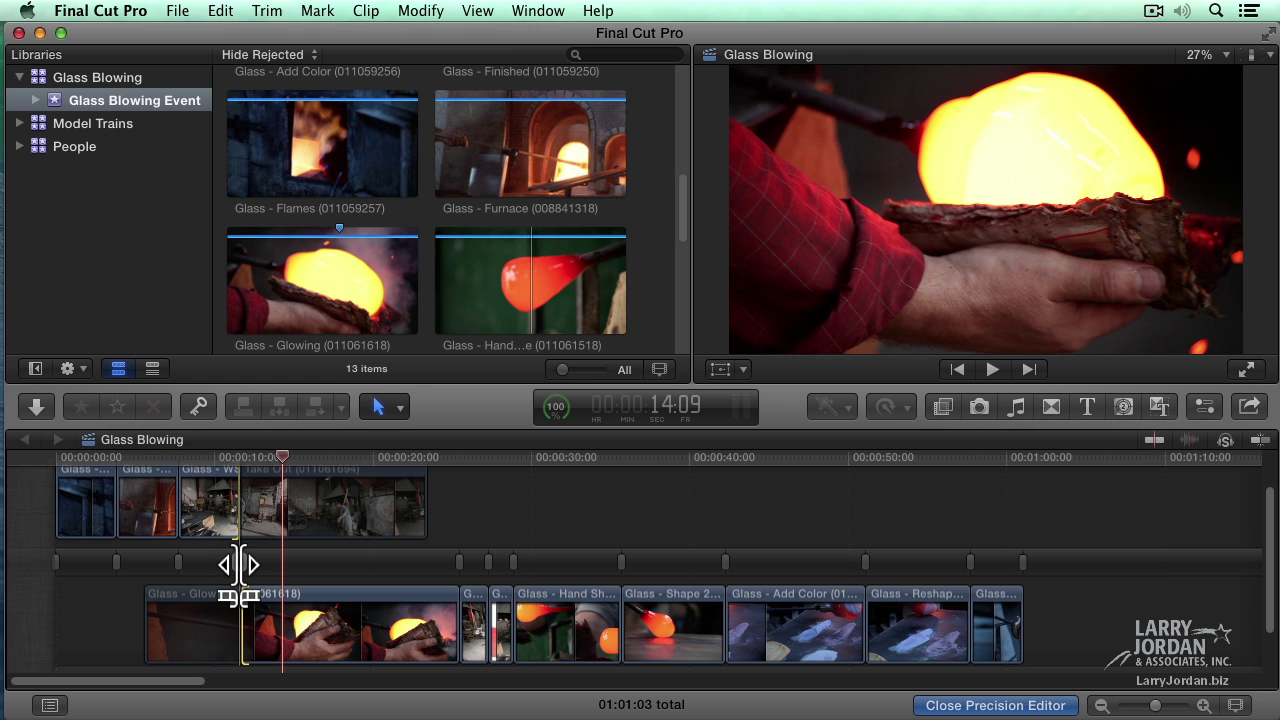
left_click_drag(238, 564, 239, 559)
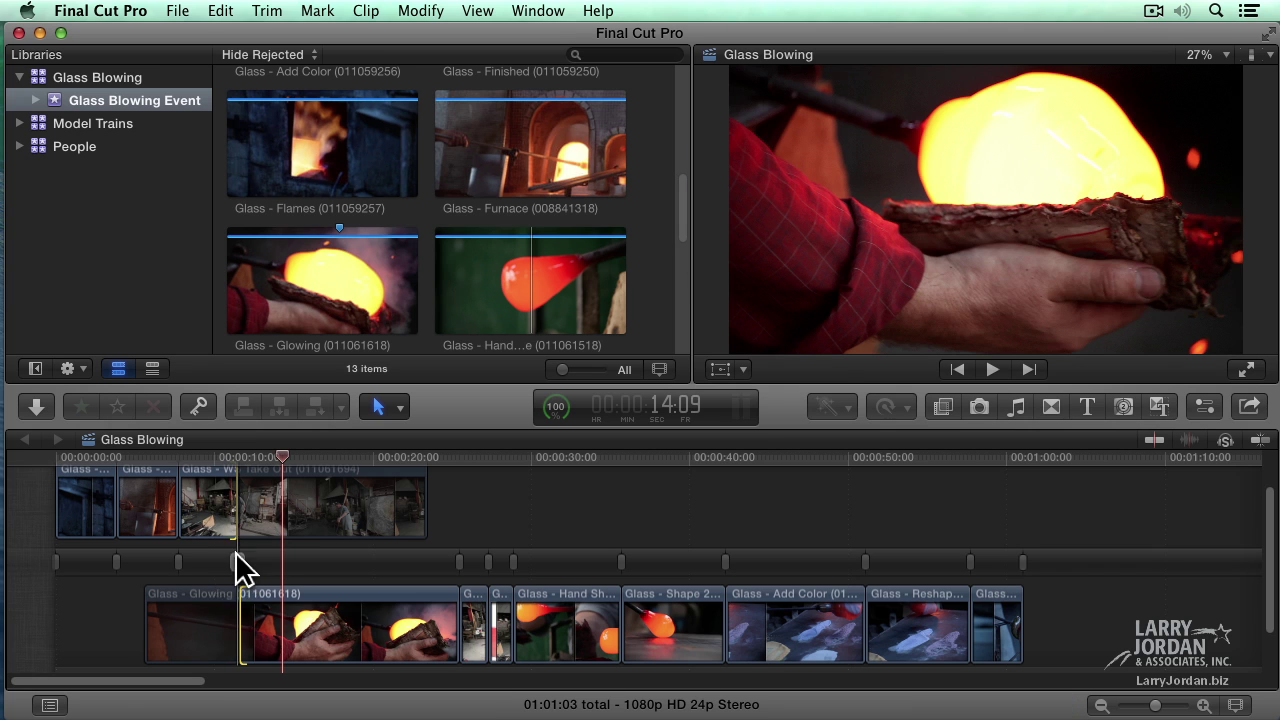
key("Escape")
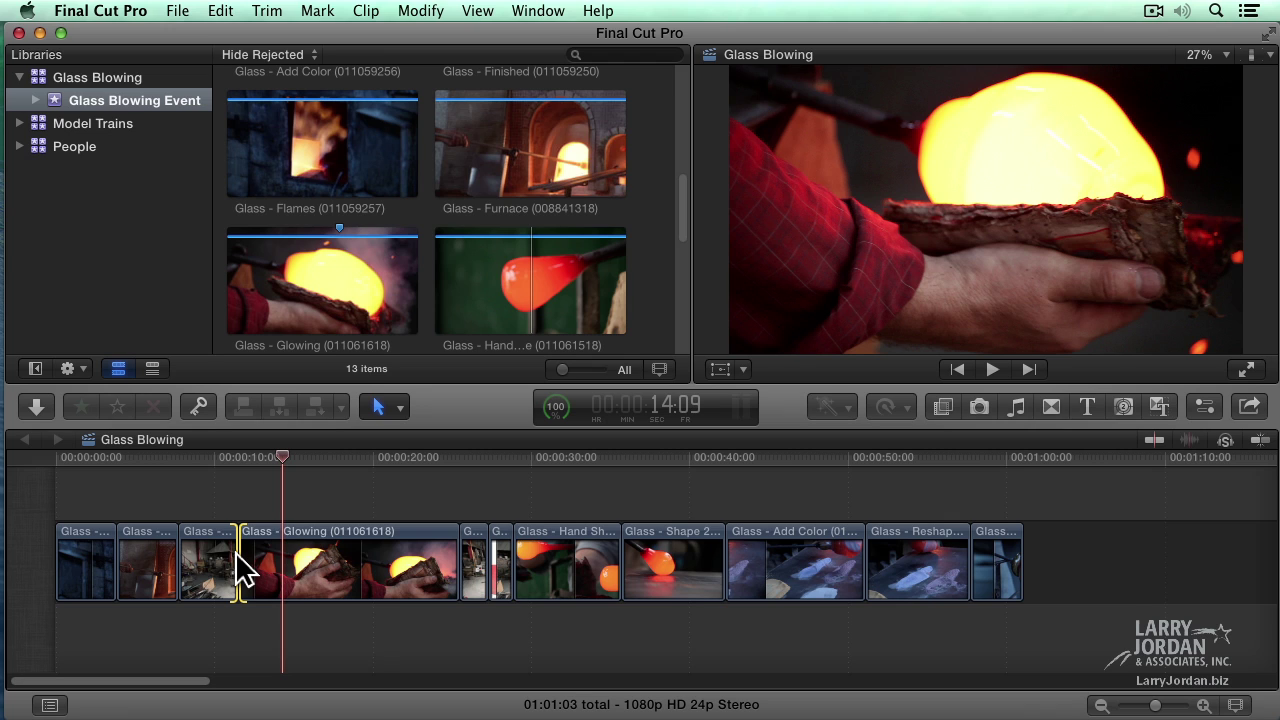
Trim the start of Glowing by two frames directly in the timeline, and roll its edit with WS Take Out slightly earlier using the Trim tool
left_click(365, 498)
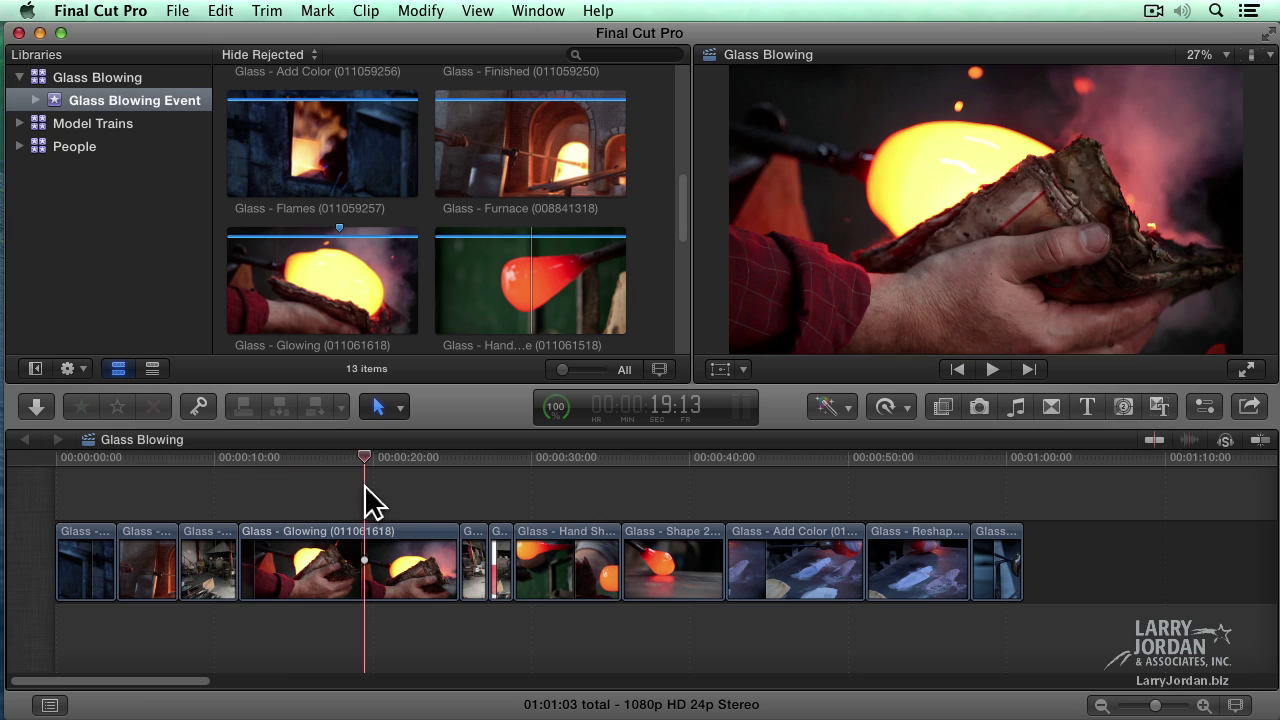
left_click_drag(243, 564, 245, 565)
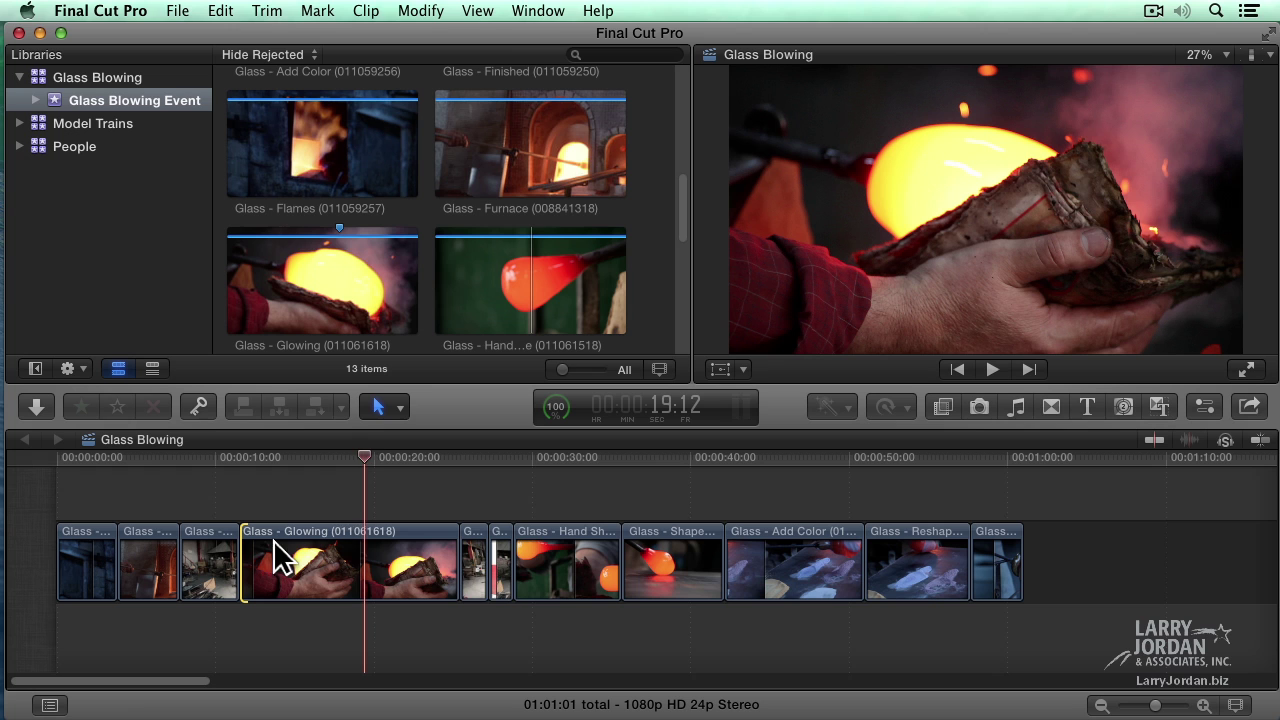
left_click(379, 407)
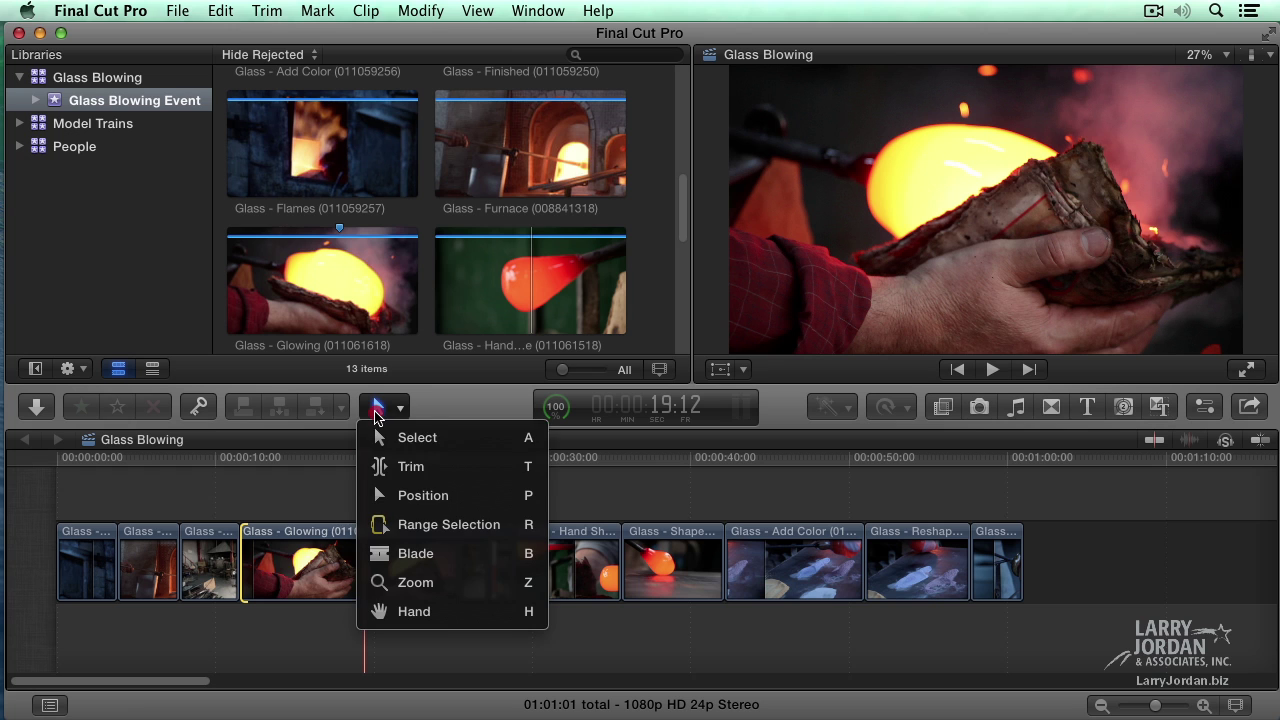
left_click(463, 470)
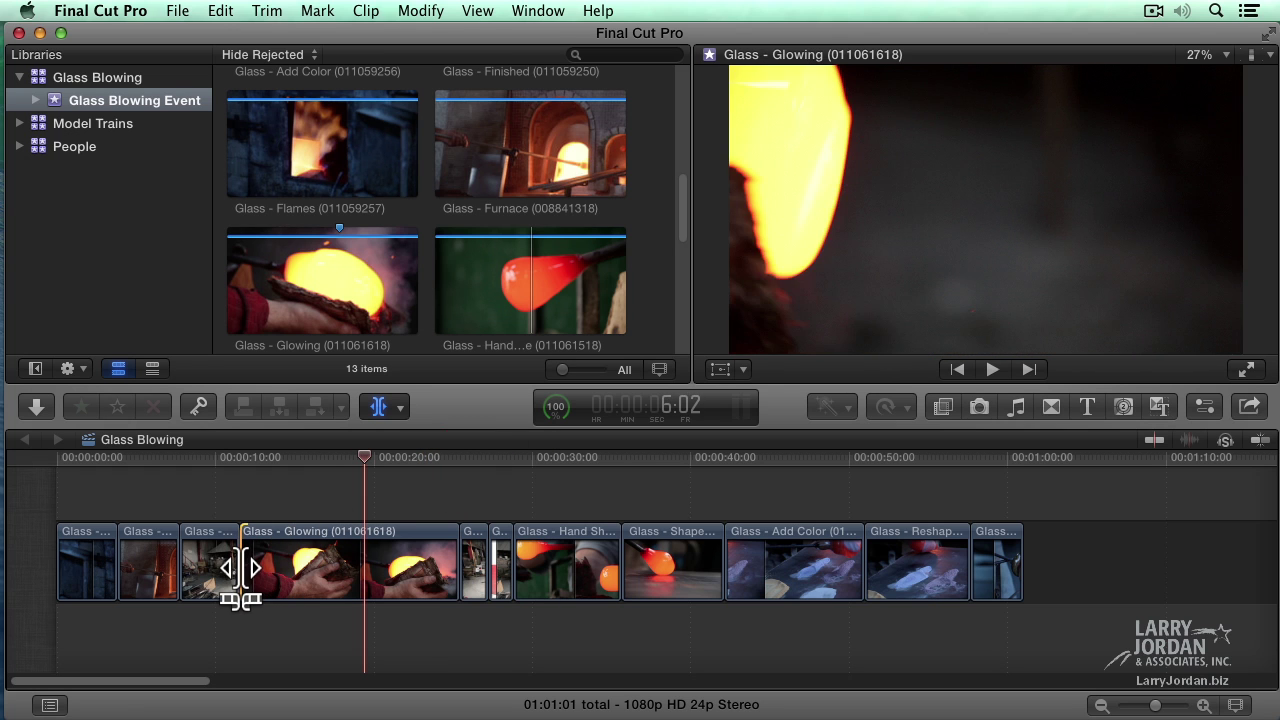
left_click_drag(240, 568, 240, 570)
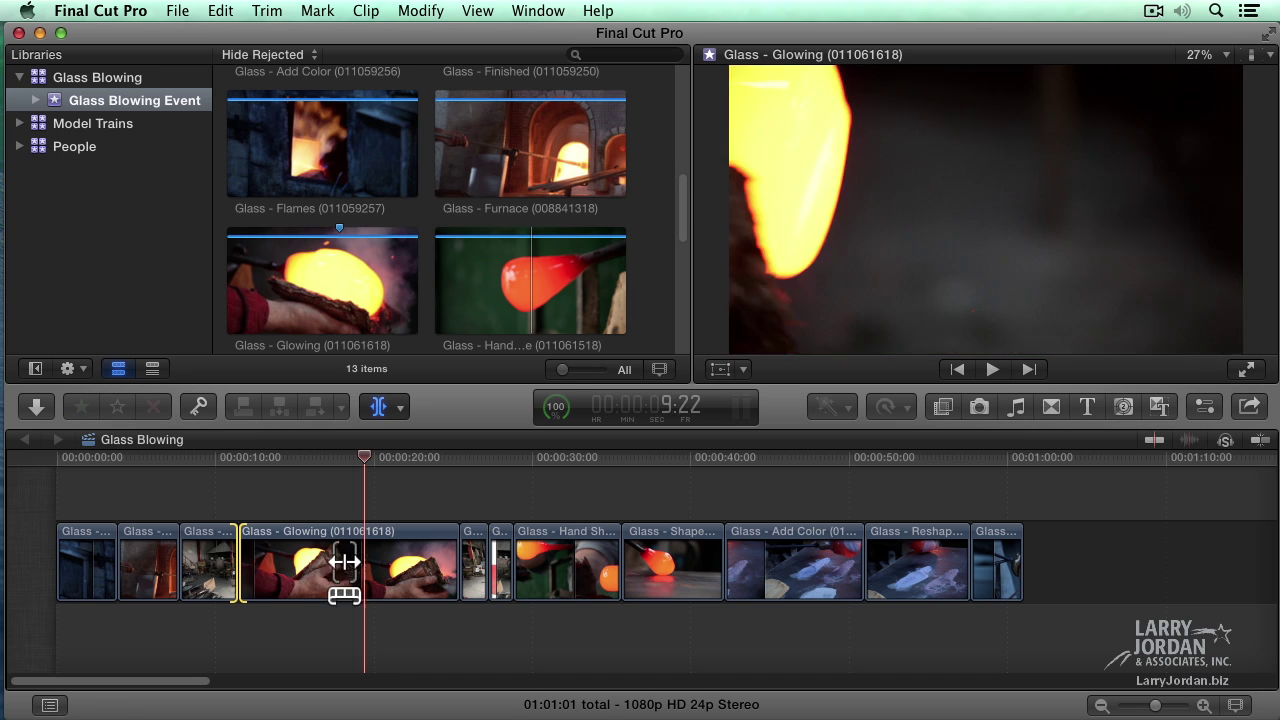
Play the timeline from about 48 seconds and examine the cut from the Add Color clip to the Reshape clip
left_click(818, 457)
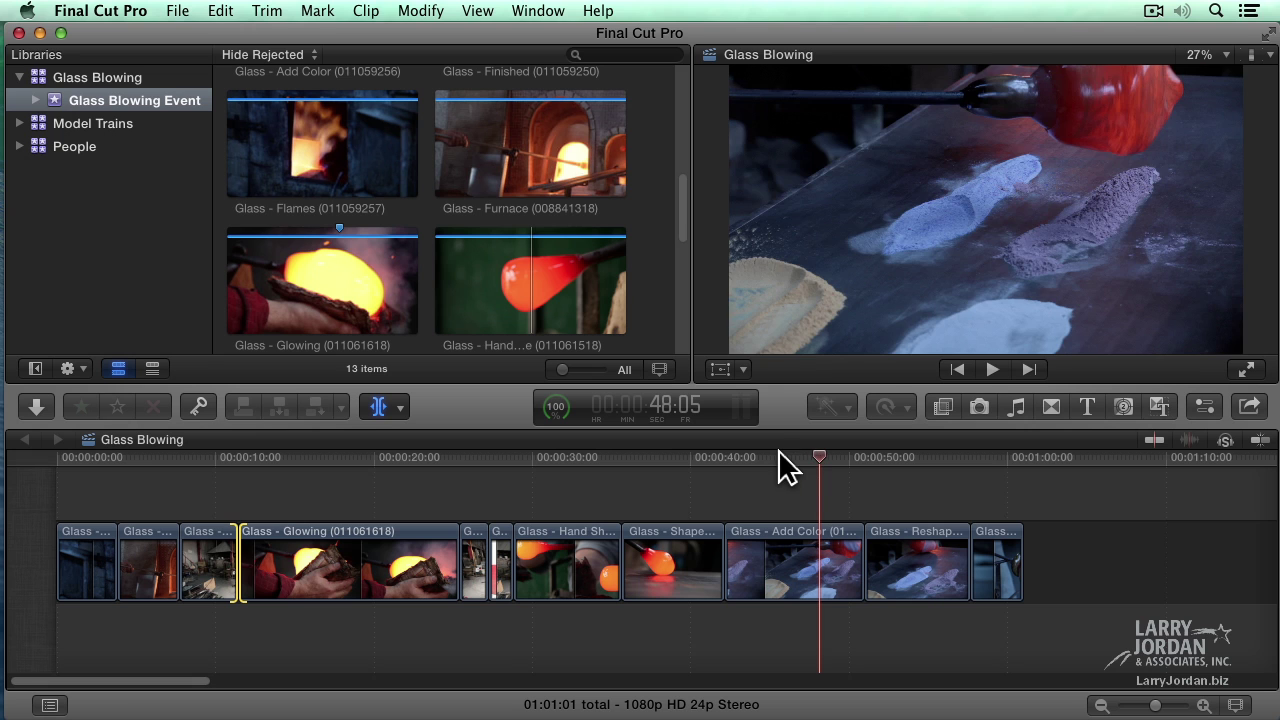
key("space")
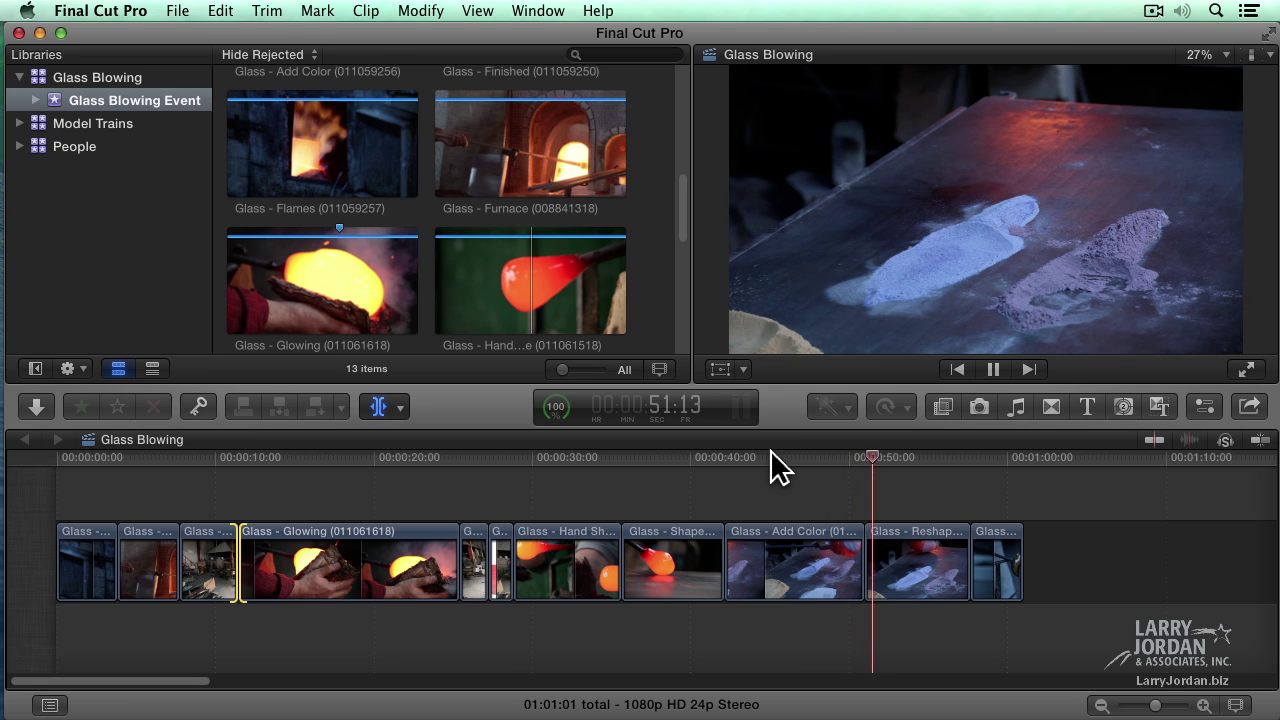
left_click(771, 457)
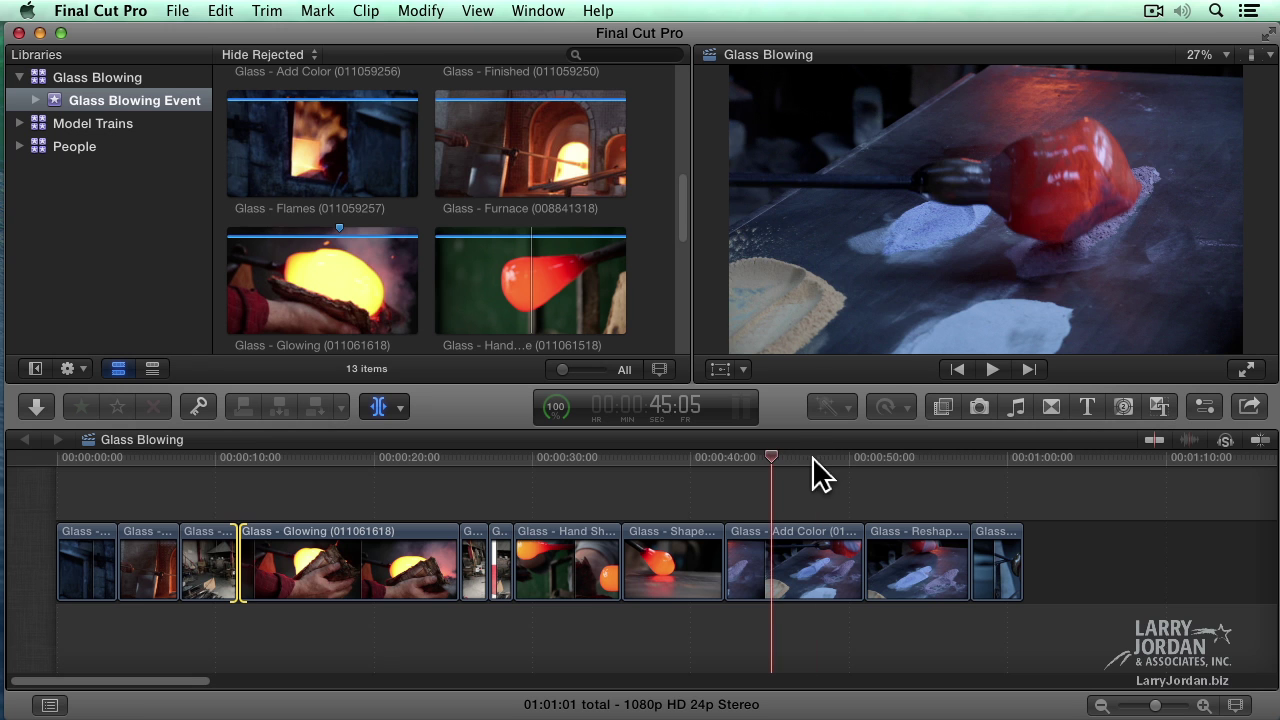
left_click(812, 457)
key("space")
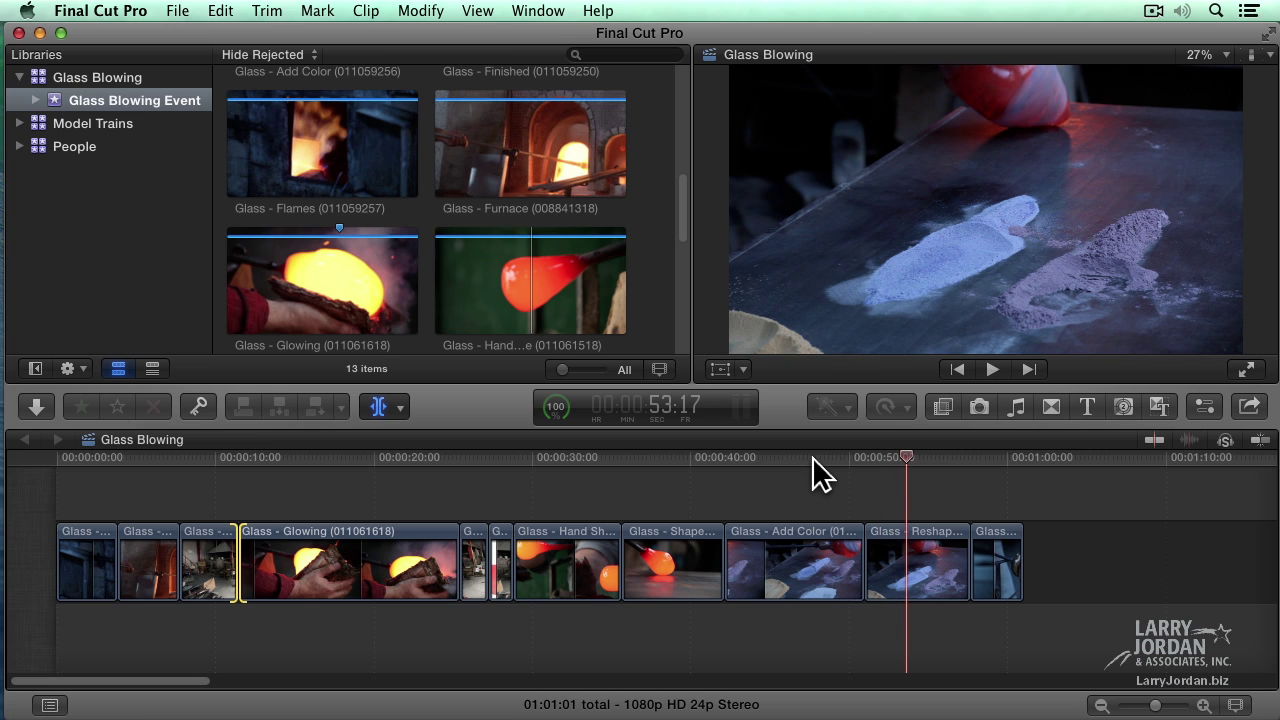
Add the default transition to the edit point between the Add Color and Reshape clips, with the Select tool active
left_click(866, 566)
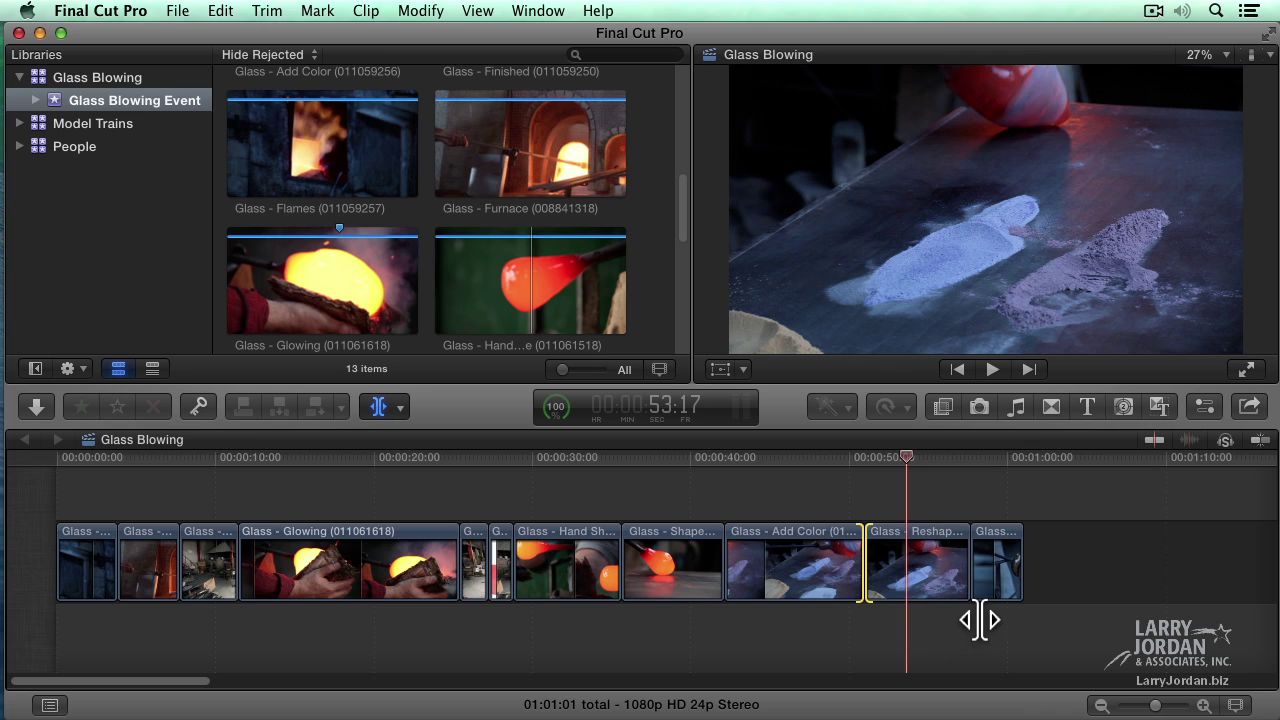
key("a")
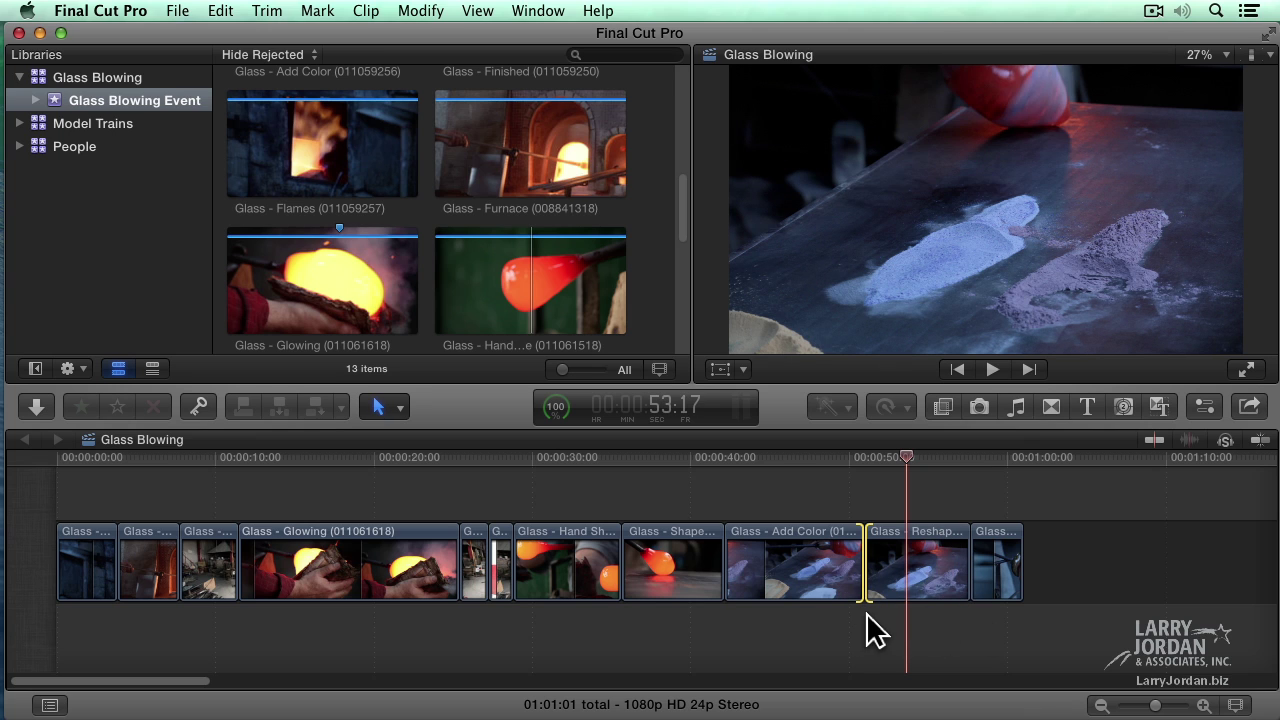
key("super+t")
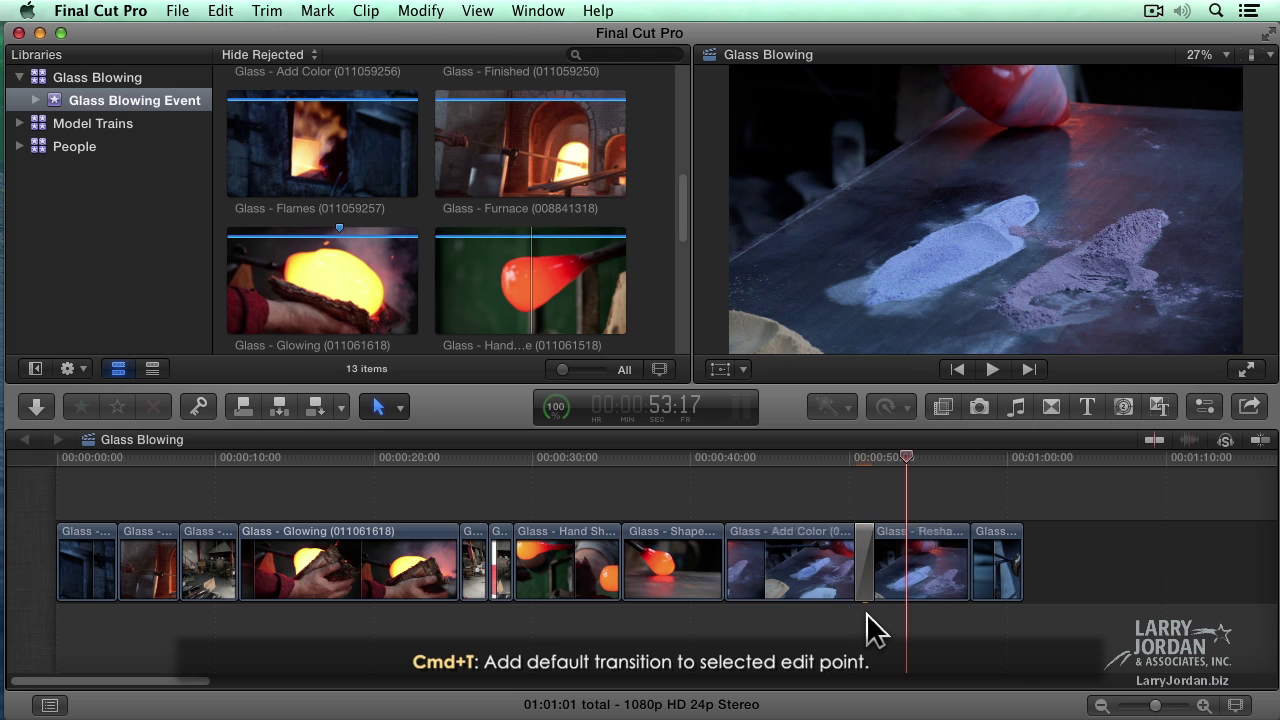
Play across the new transition between Add Color and Reshape, starting from about 48 to 49 seconds, to check the dissolve
left_click(836, 456)
key("space")
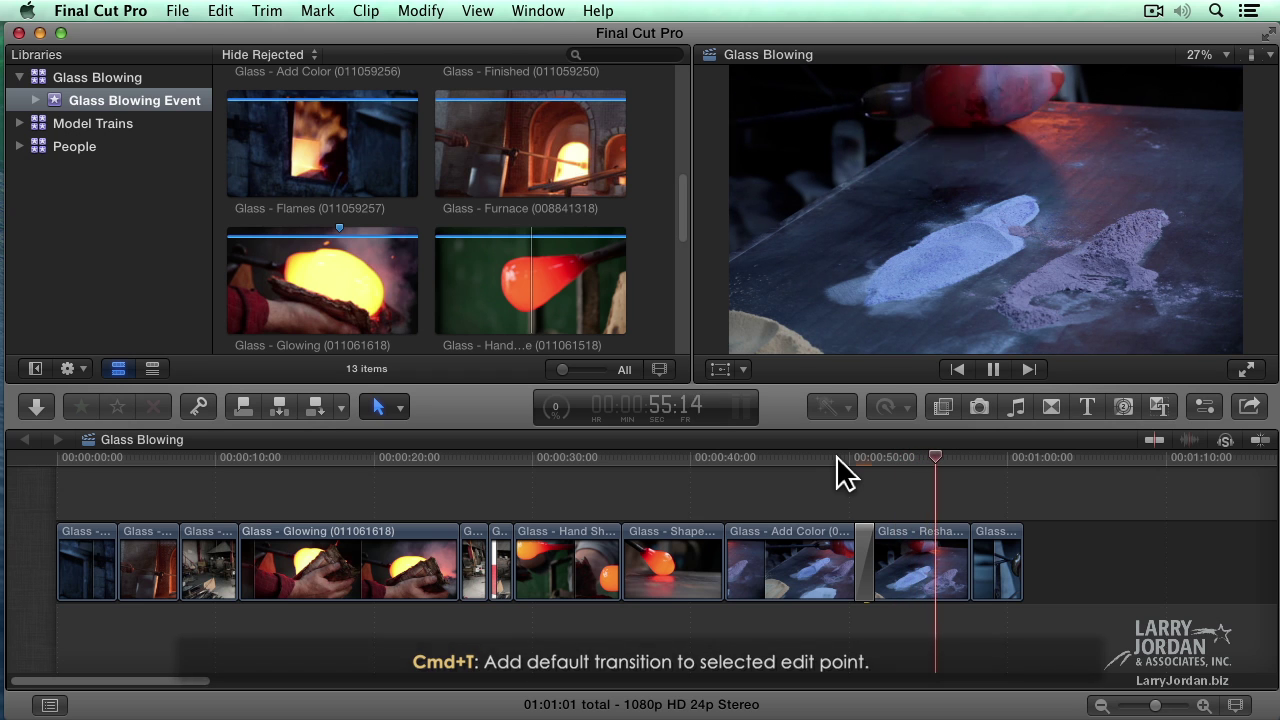
key("space")
left_click(819, 458)
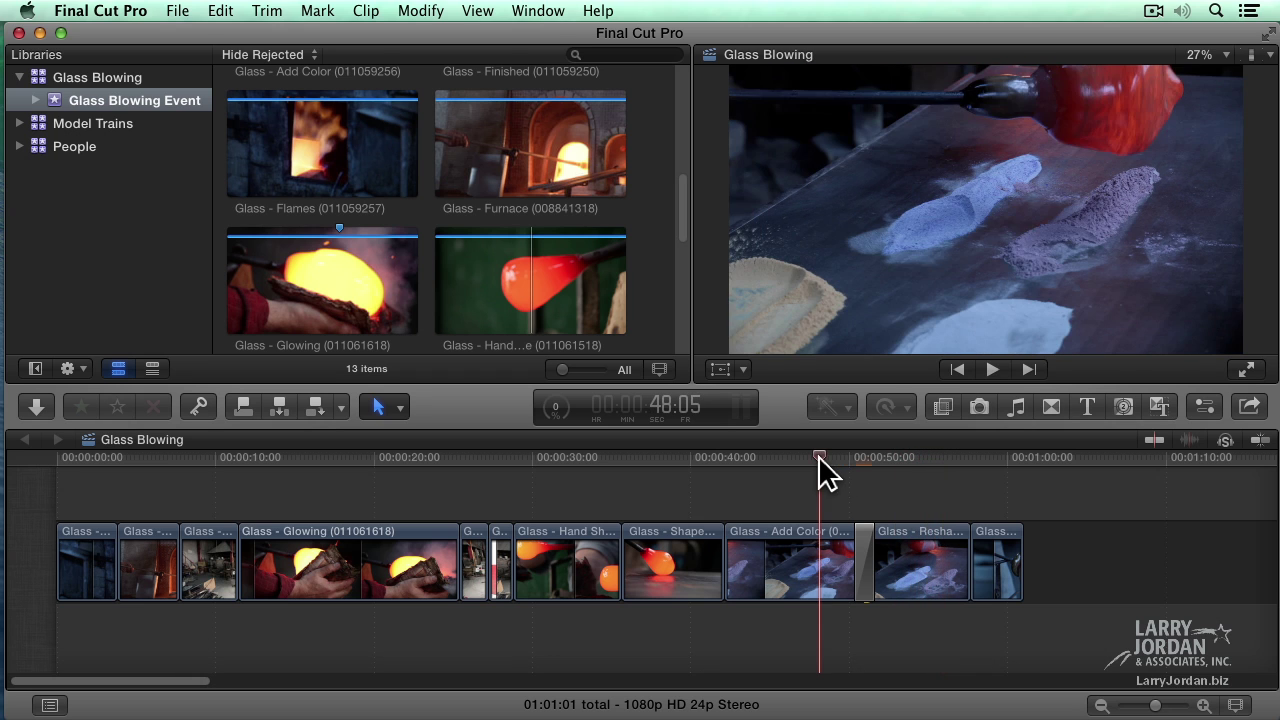
key("space")
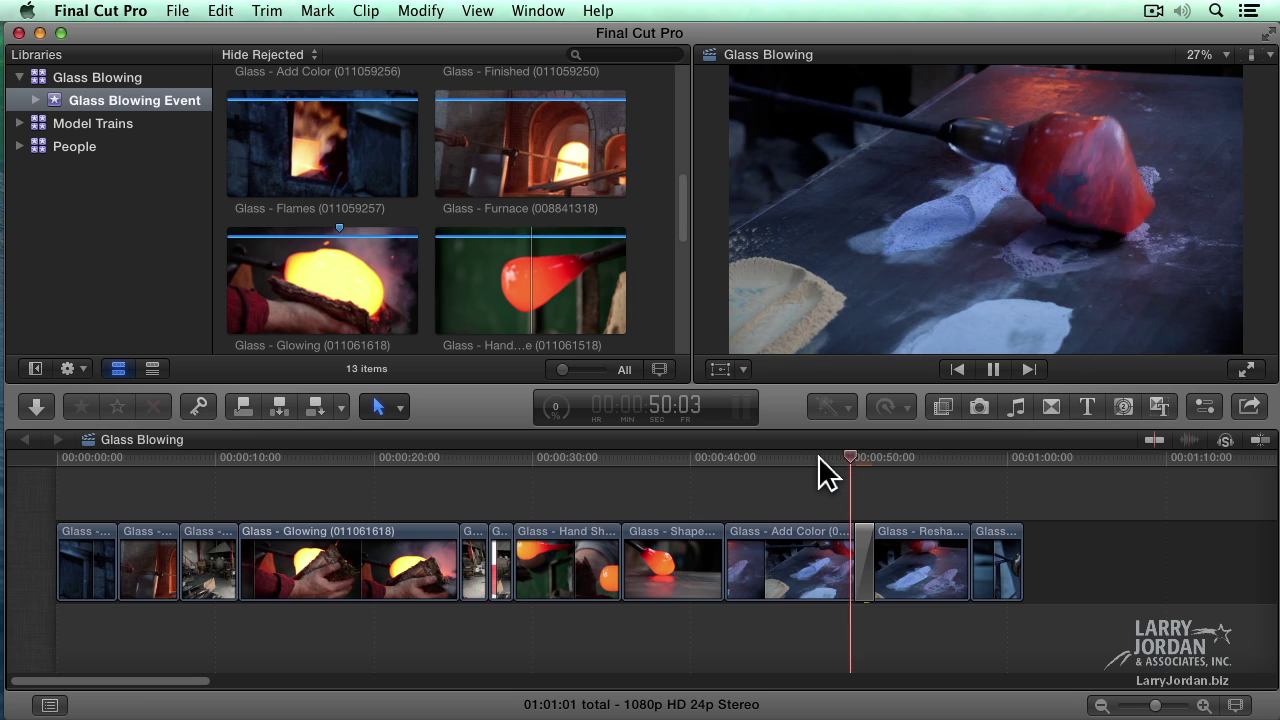
key("space")
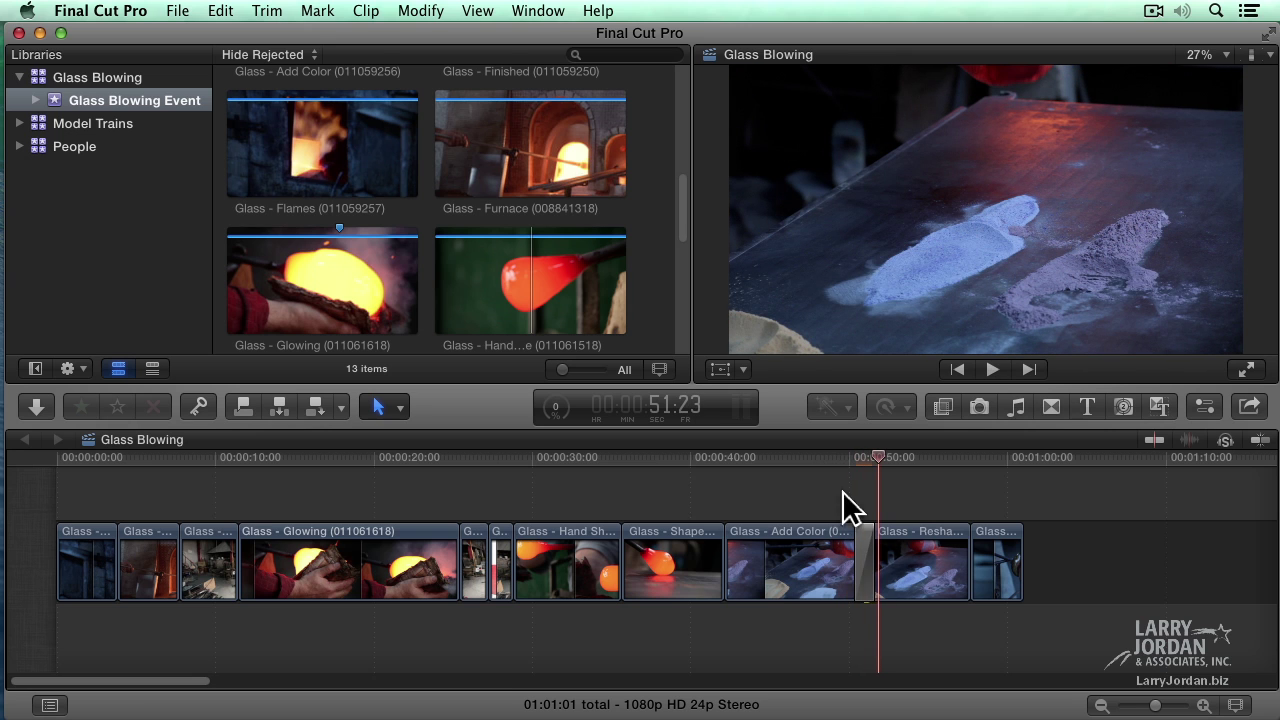
Delete the transition between the Add Color and Reshape clips and reapply the default transition at that edit point
left_click(864, 580)
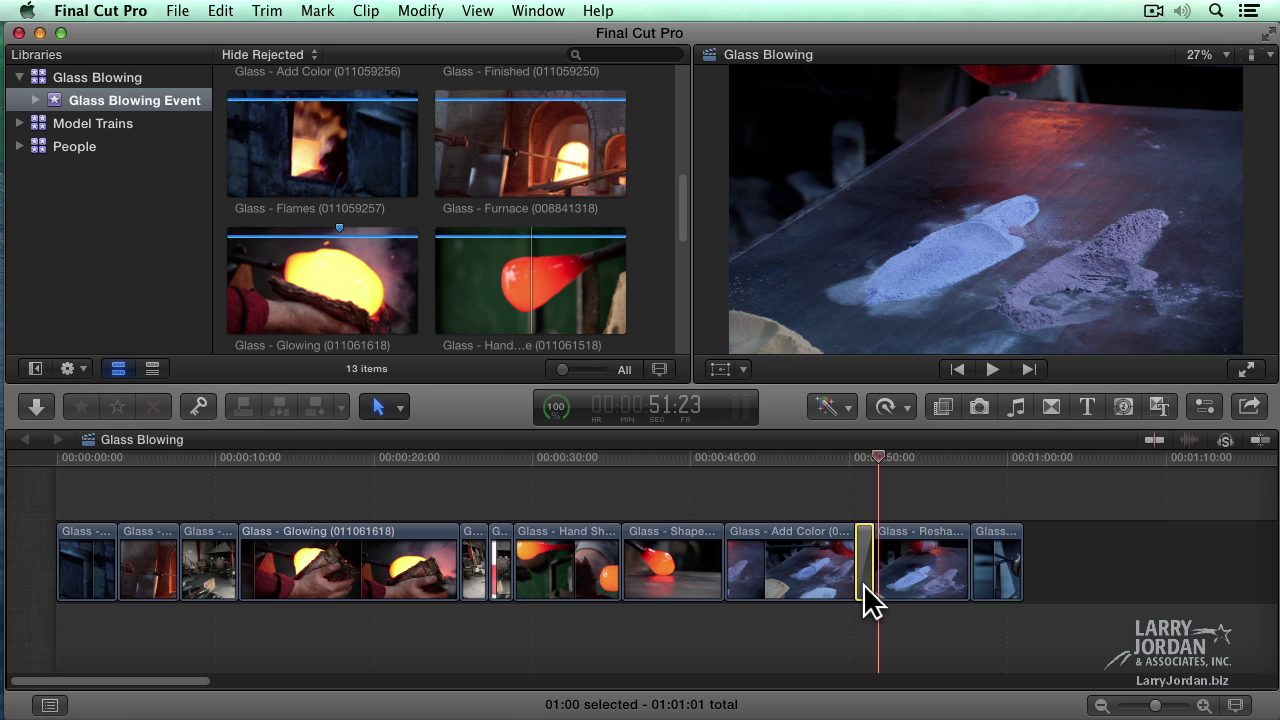
key("Delete")
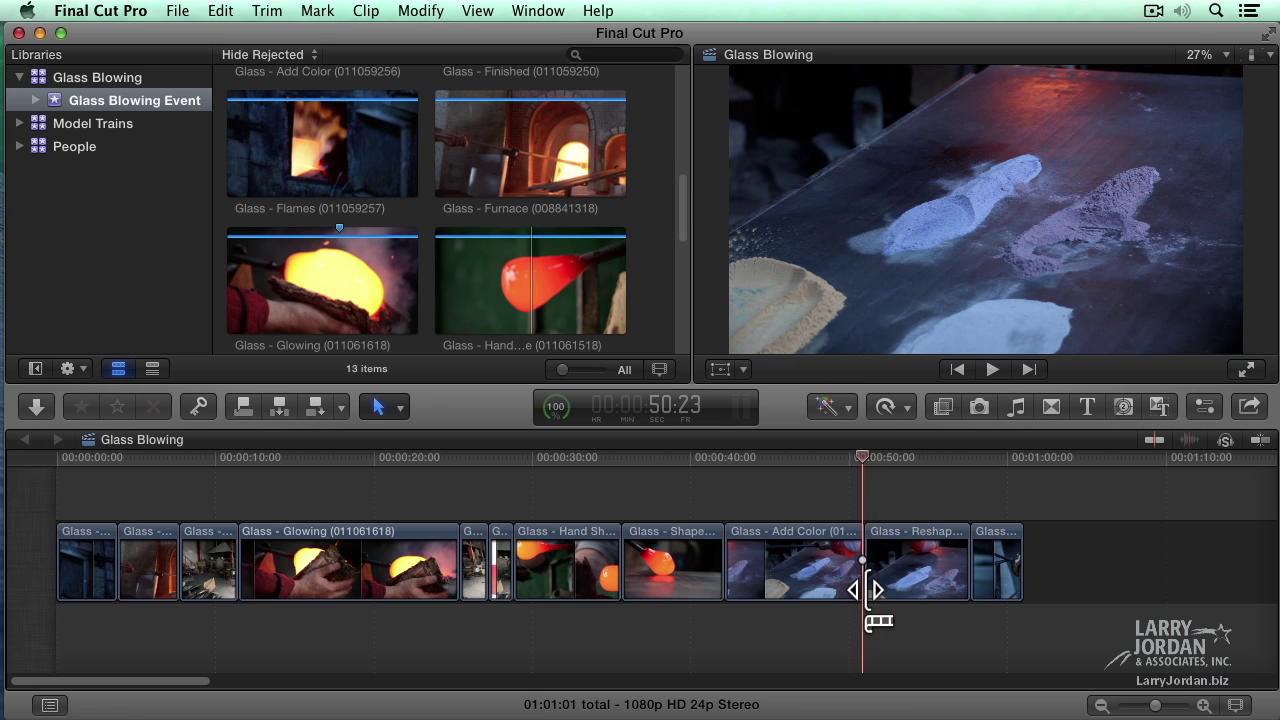
left_click(866, 590)
key("super+t")
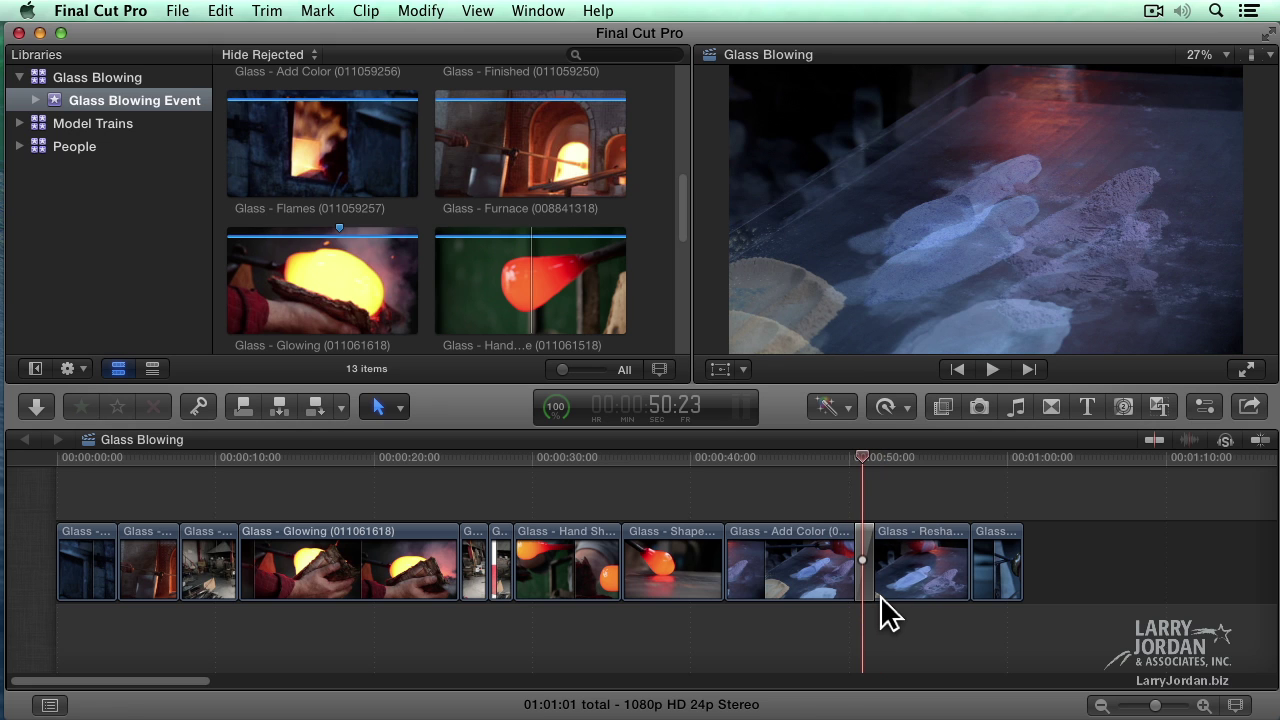